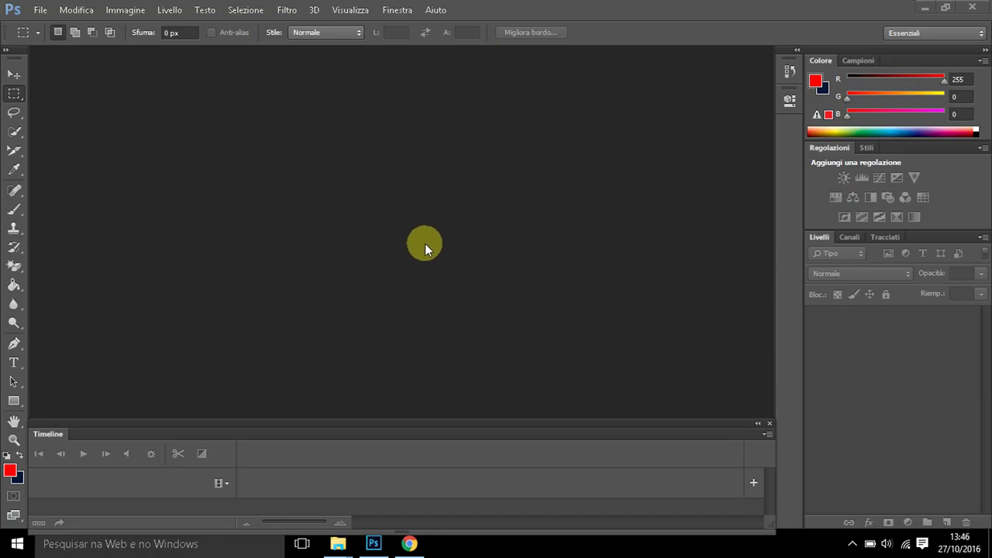
- Create a new document named 'stella', 75 × 73 pixels, with a transparent background
left_click(40, 11)
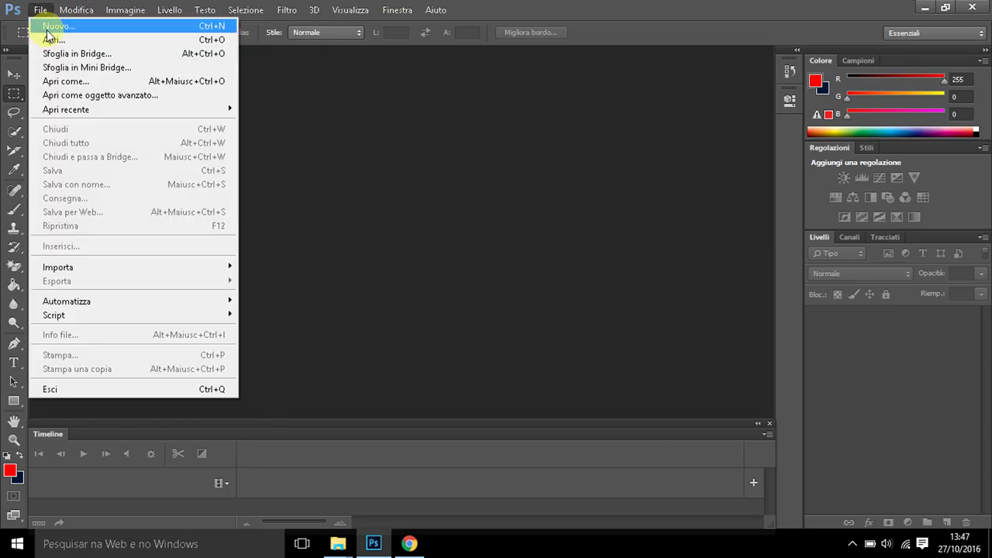
left_click(55, 31)
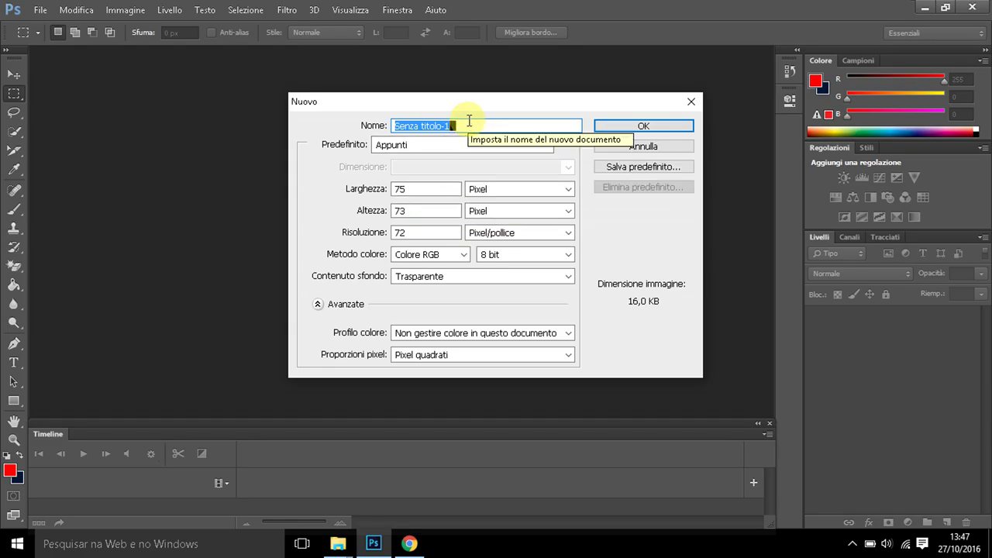
key("BackSpace")
type("sy")
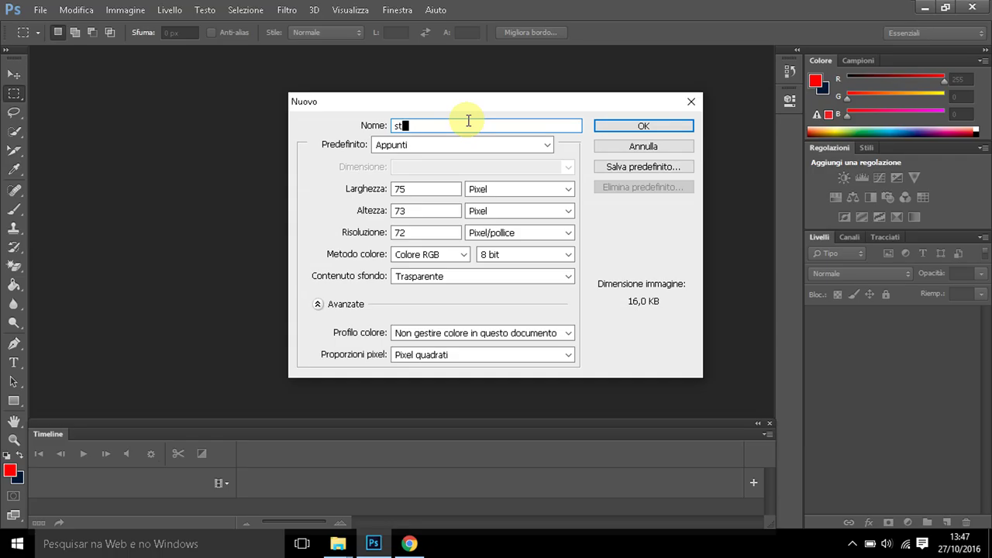
type("ella")
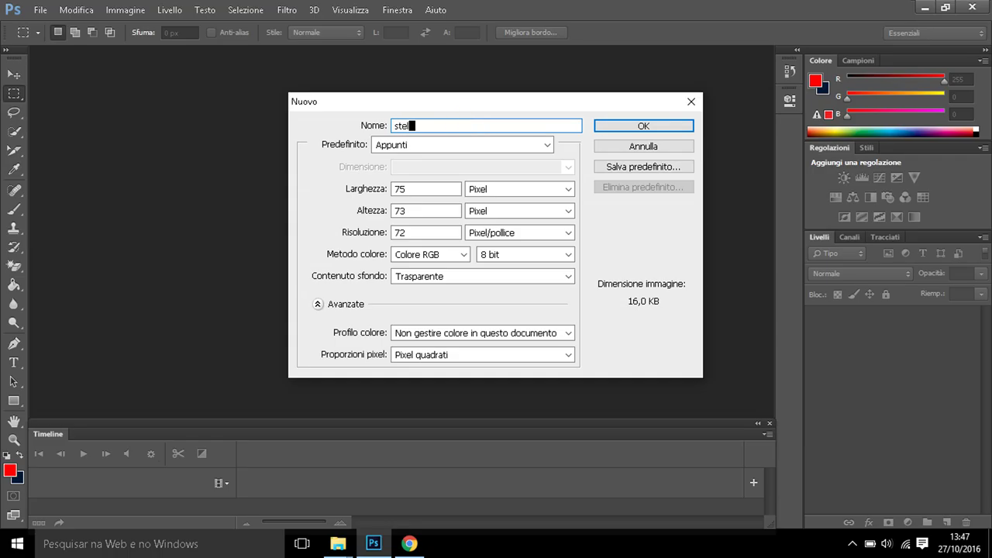
double_click(403, 210)
type("73")
left_click(666, 130)
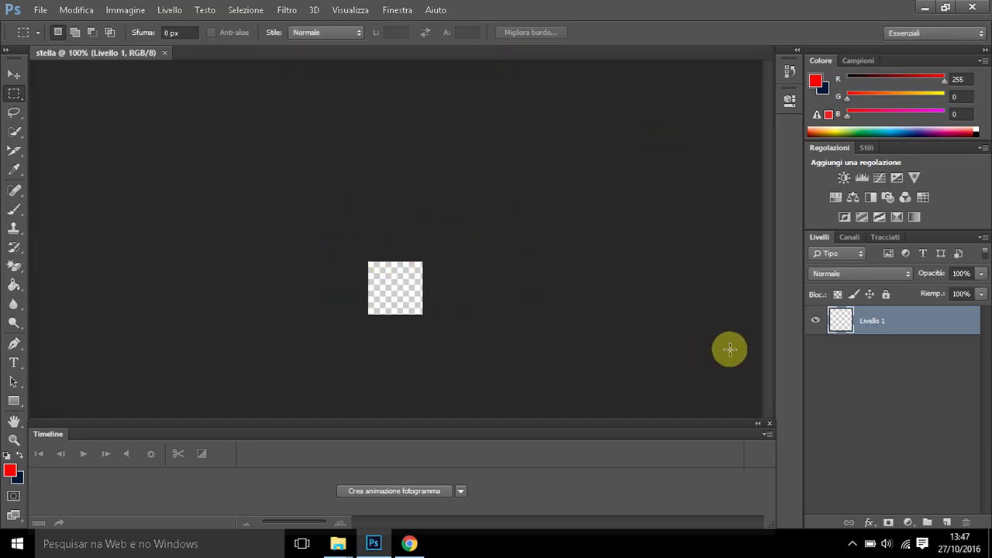
- Open Senza-titolo-2_01 through _06 from the immagini folder in Photoshop, then maximize Photoshop
left_click(924, 7)
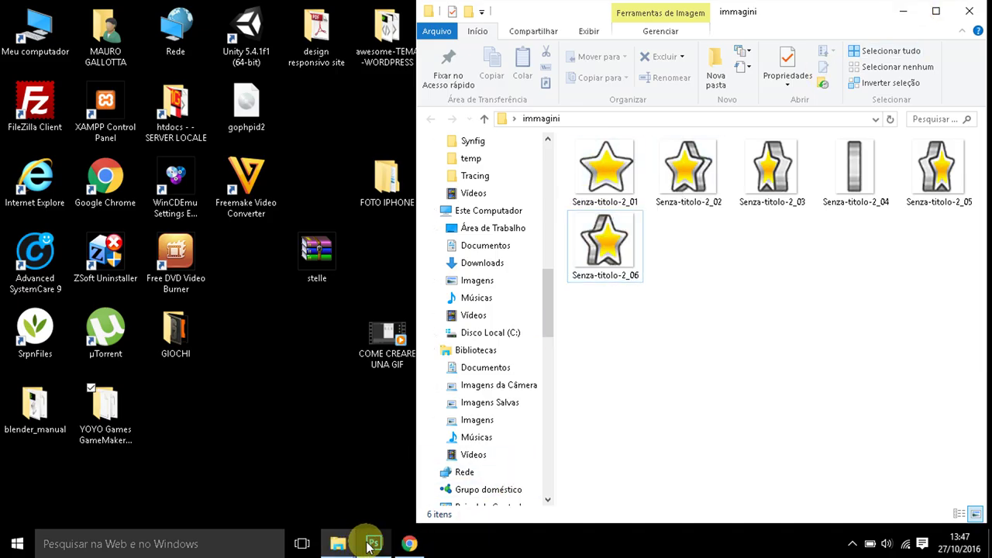
left_click(369, 547)
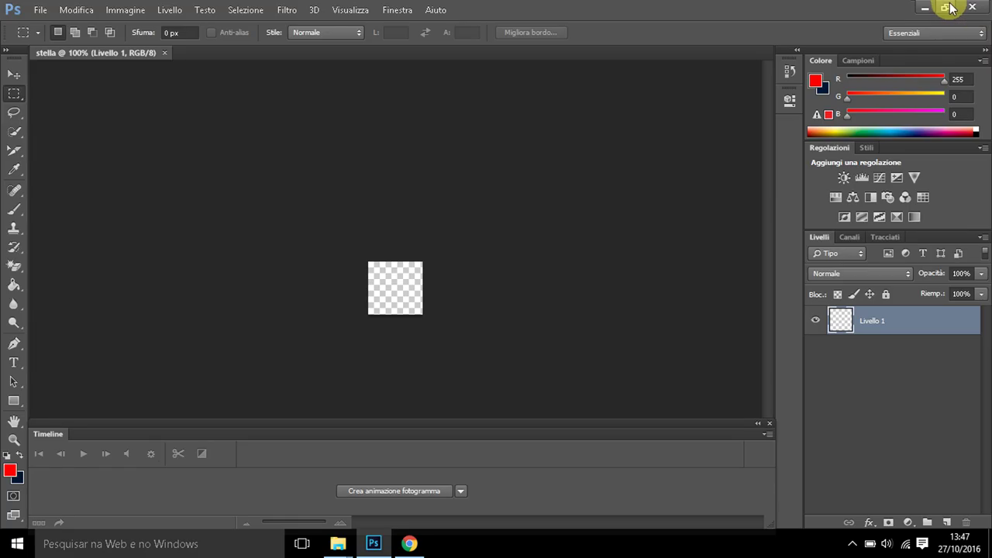
left_click(948, 8)
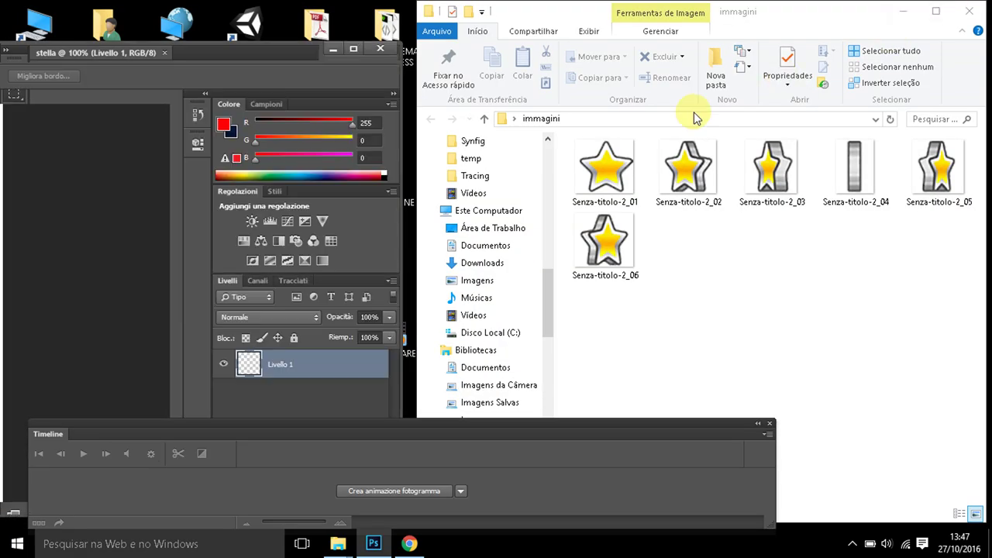
double_click(611, 182)
left_click(709, 184)
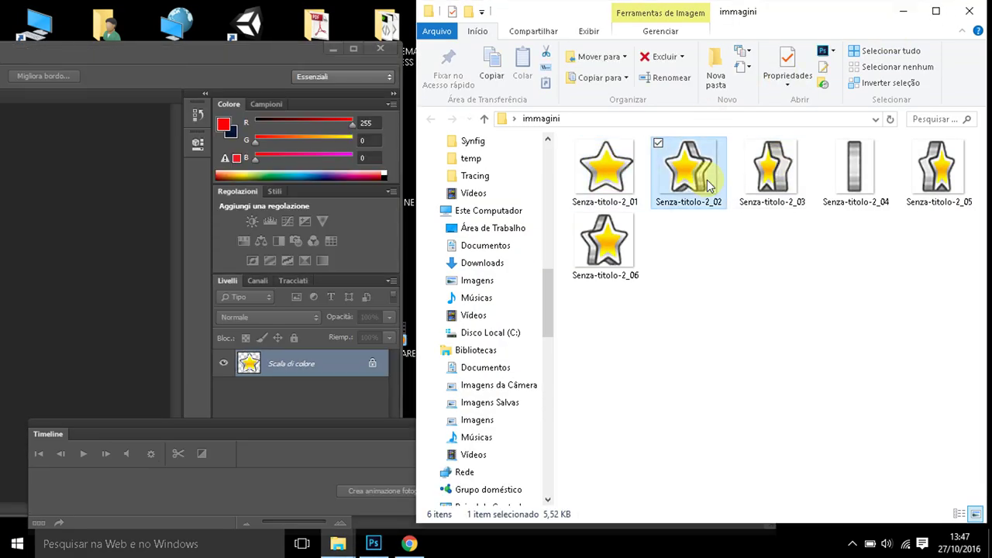
double_click(771, 170)
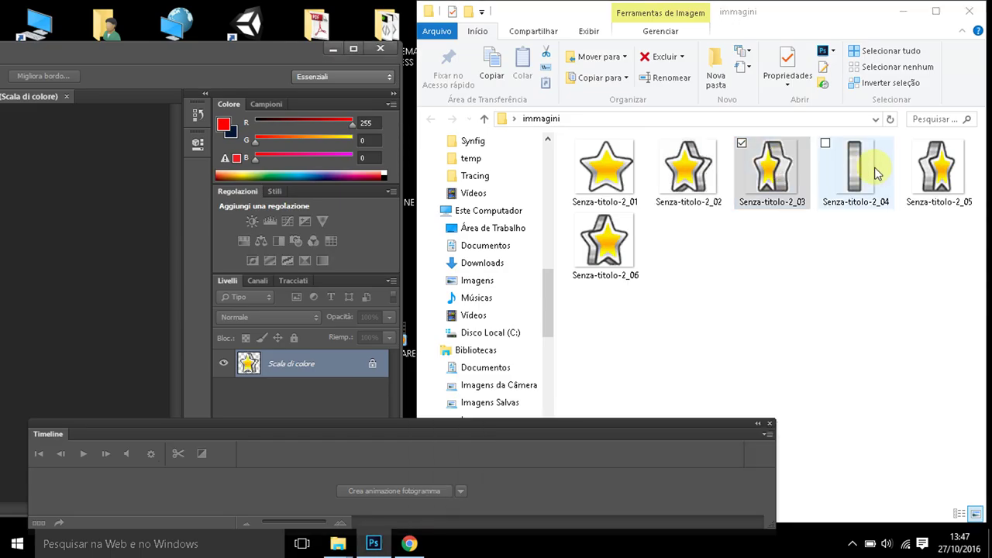
left_click(872, 172)
double_click(872, 172)
double_click(937, 171)
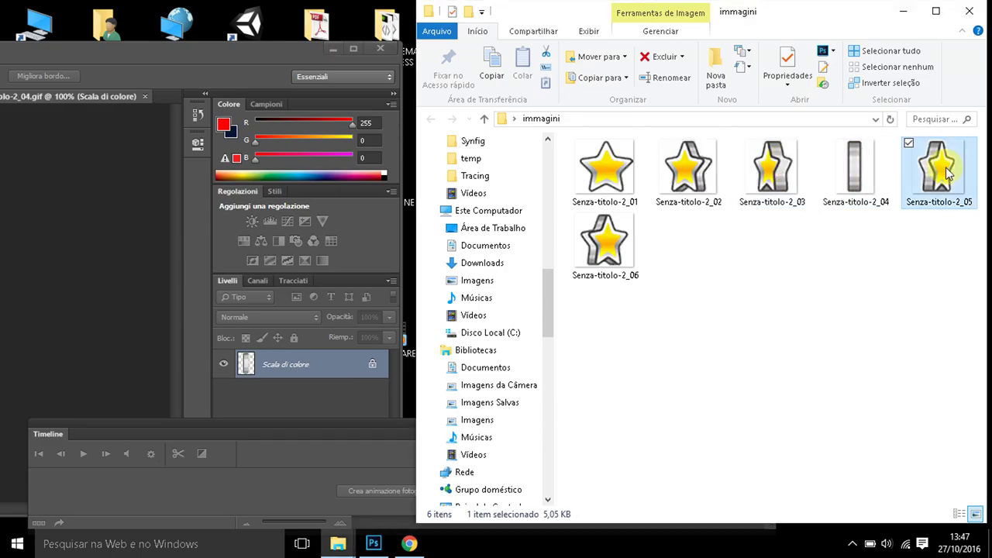
double_click(605, 242)
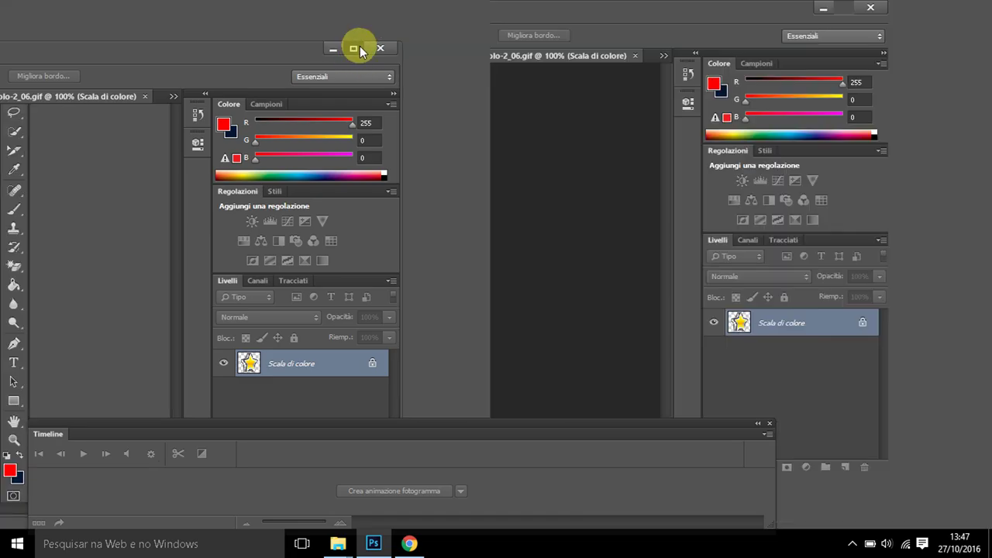
left_click(354, 49)
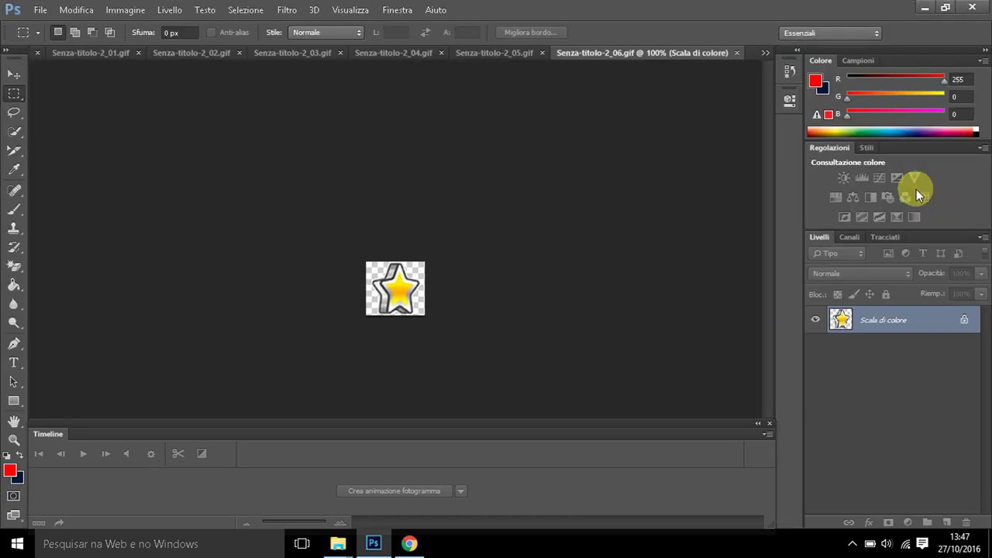
- Cycle through the stella tab and star frame tabs _01 to _06, ending on frame _01
left_click(87, 56)
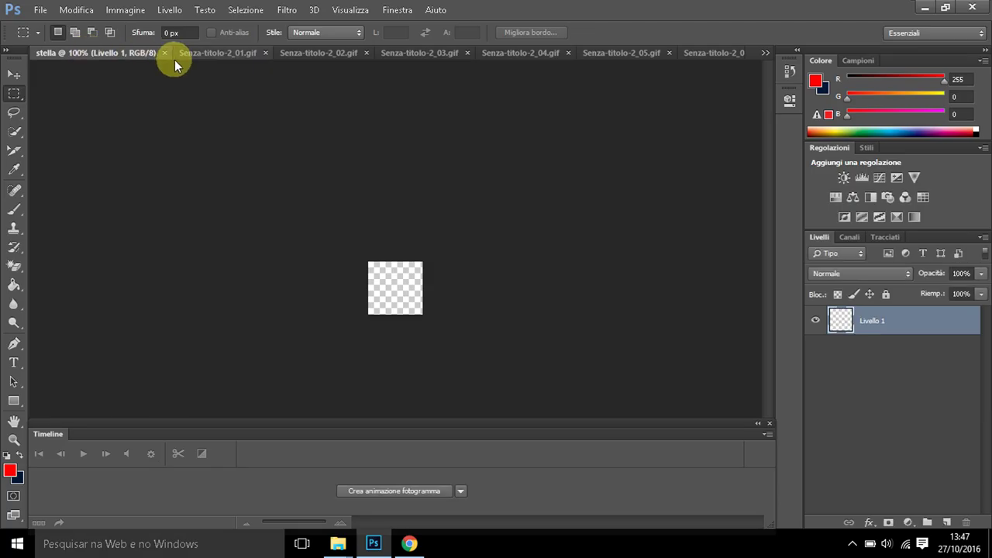
left_click(199, 55)
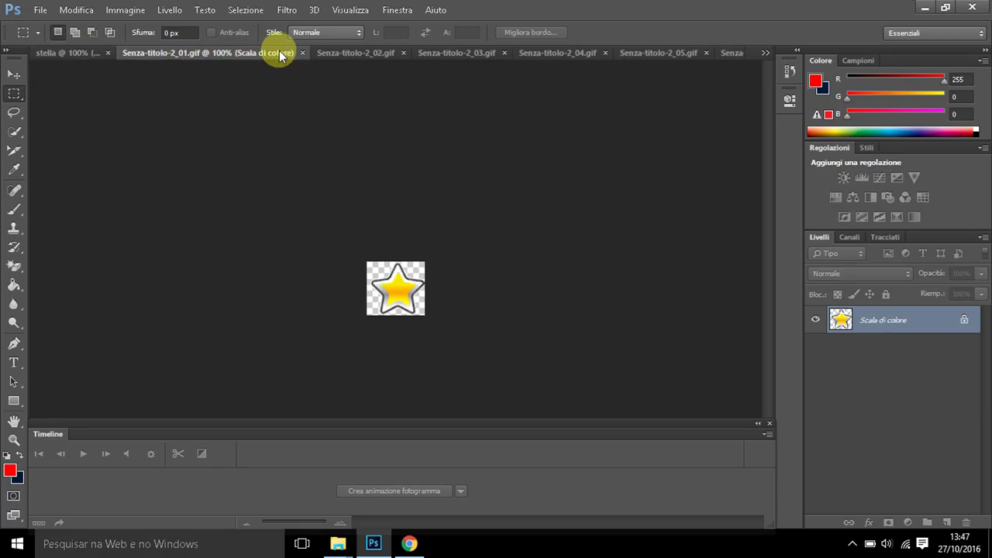
left_click(351, 54)
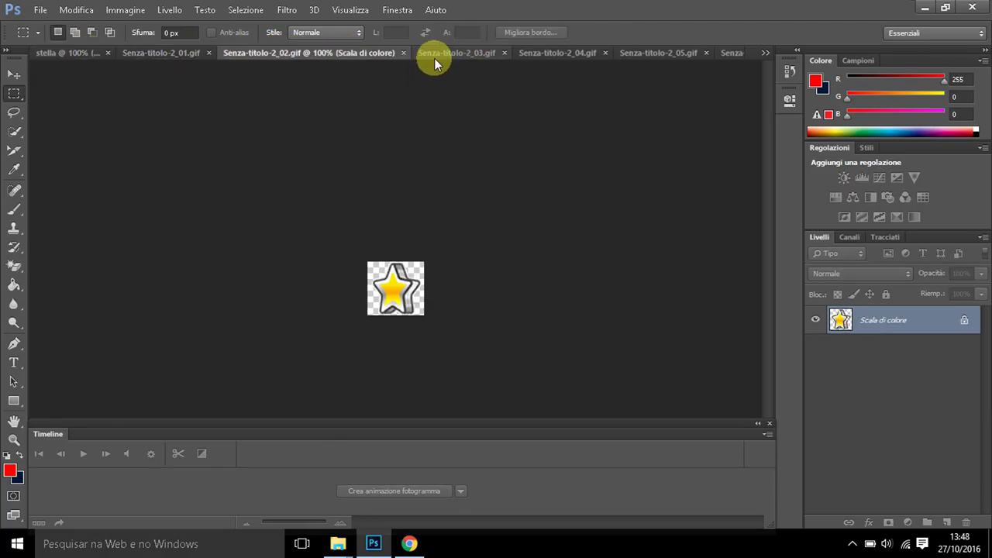
left_click(454, 60)
left_click(590, 53)
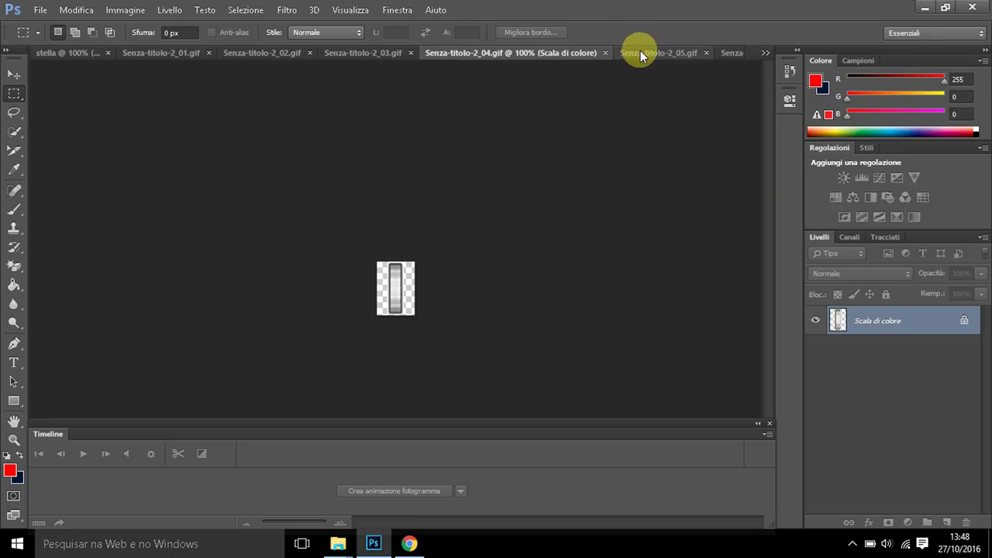
left_click(675, 57)
left_click(724, 51)
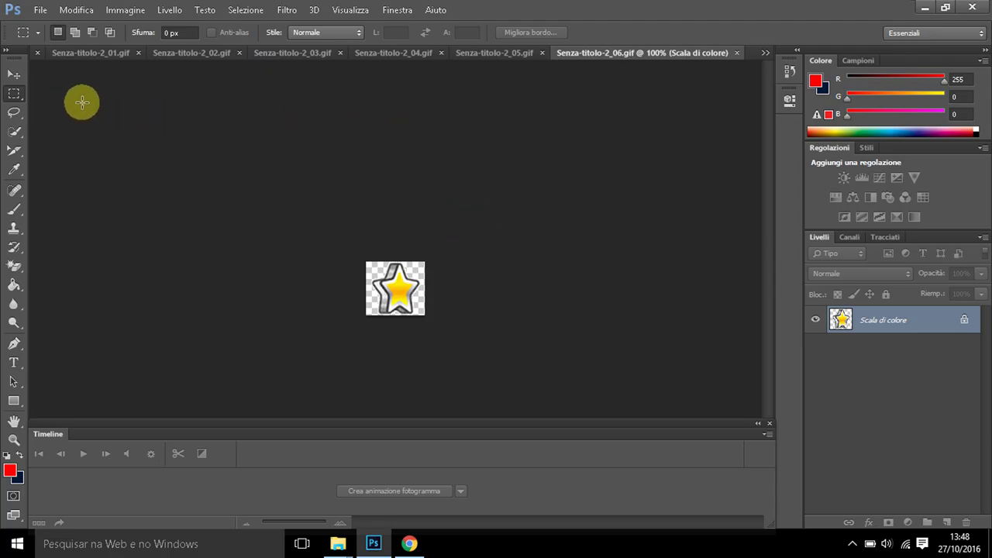
left_click(88, 54)
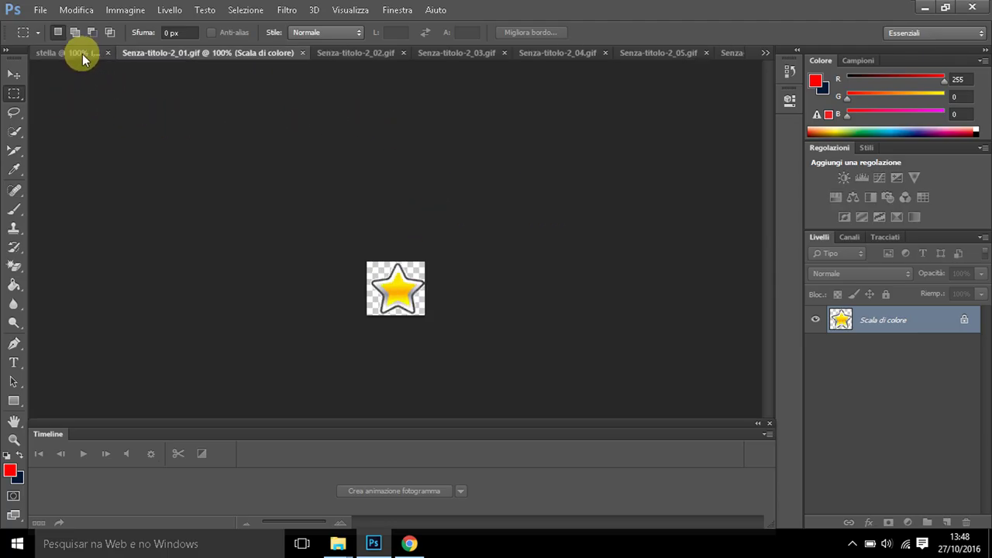
left_click(78, 54)
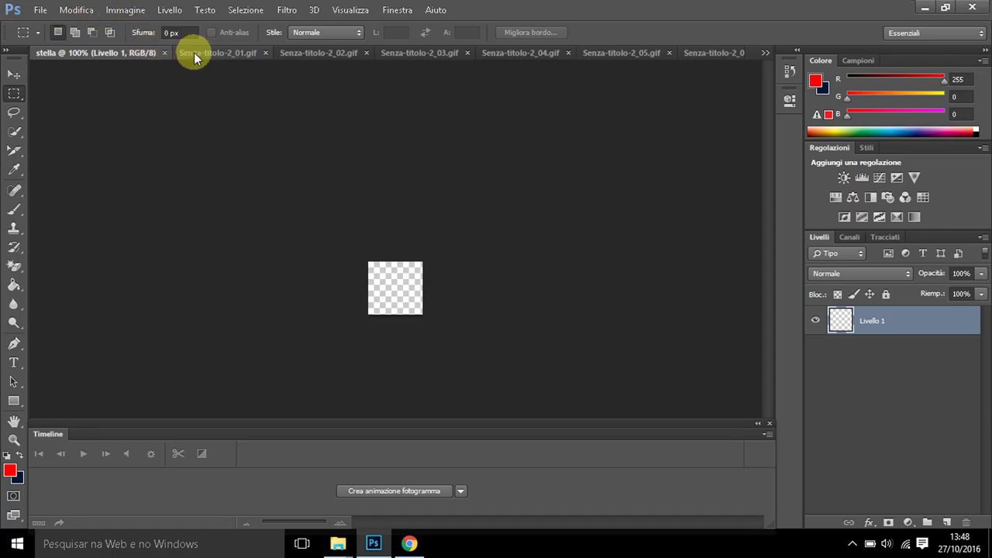
left_click(194, 52)
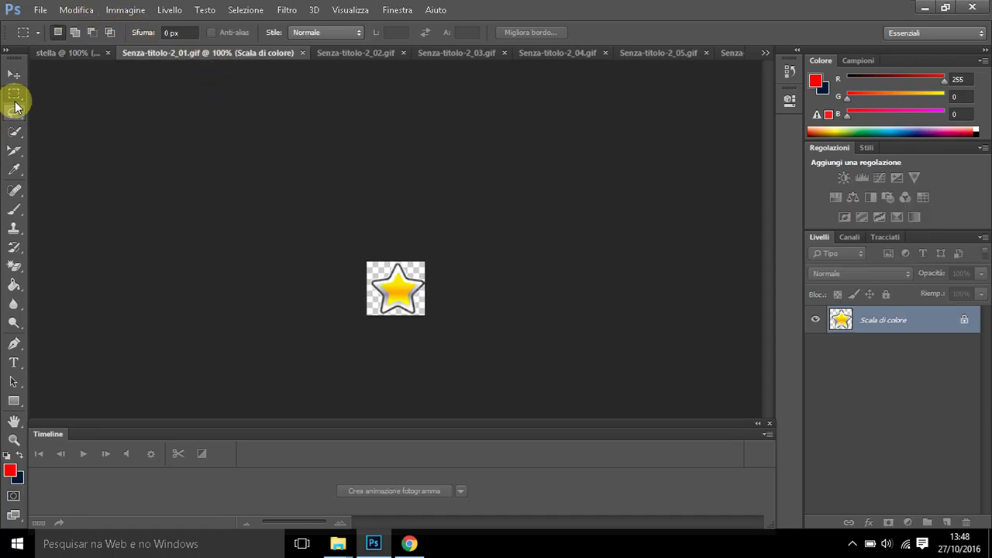
- Copy the first star frame from Senza-titolo-2_01 and paste it into stella
mouse_move(396, 268)
left_mouse_down()
mouse_move(517, 370)
mouse_move(465, 295)
left_mouse_up()
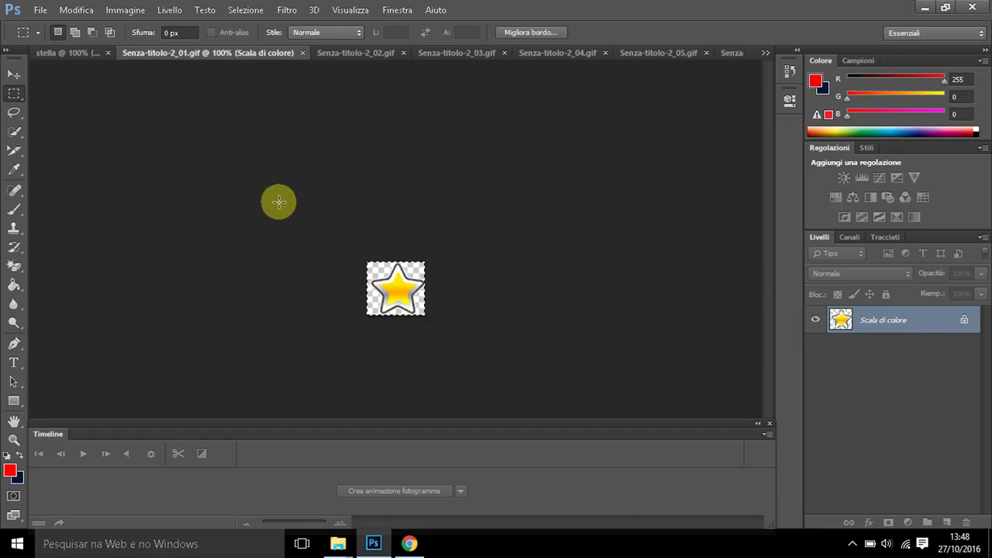
left_click(88, 11)
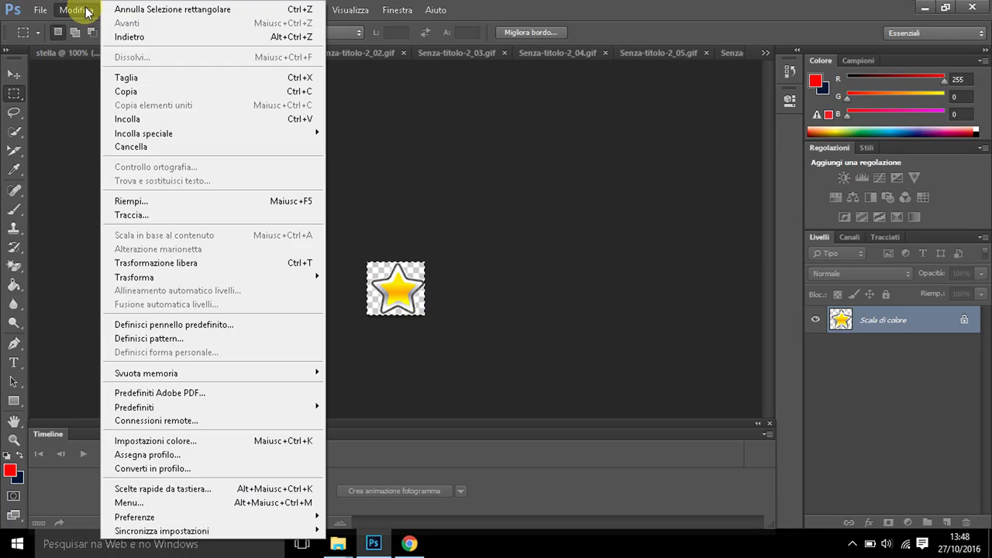
left_click(126, 91)
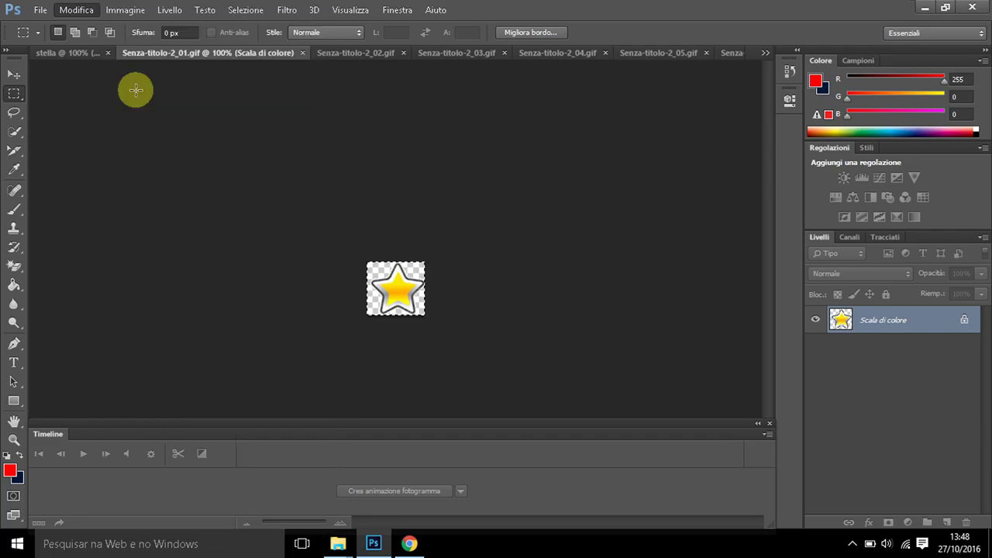
left_click(302, 53)
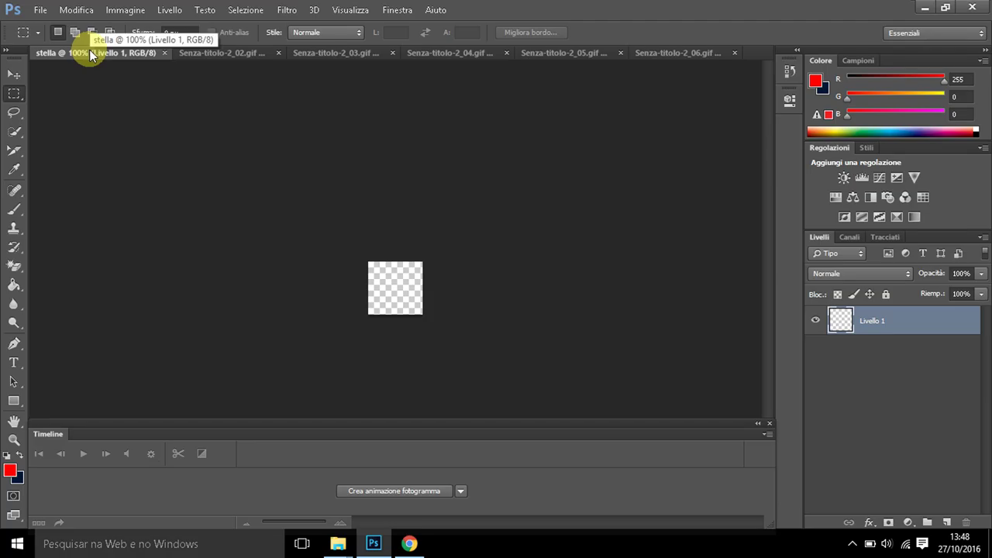
left_click(76, 9)
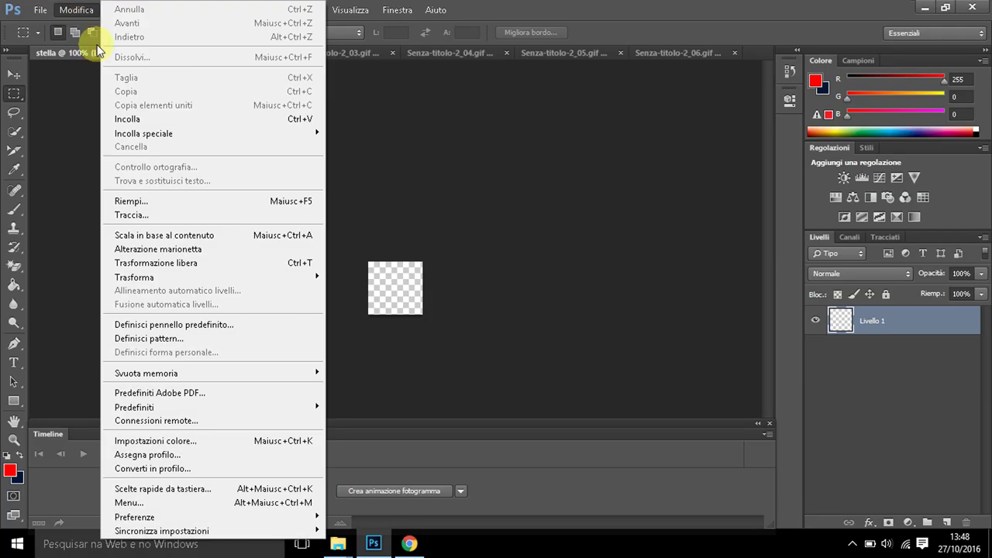
left_click(147, 124)
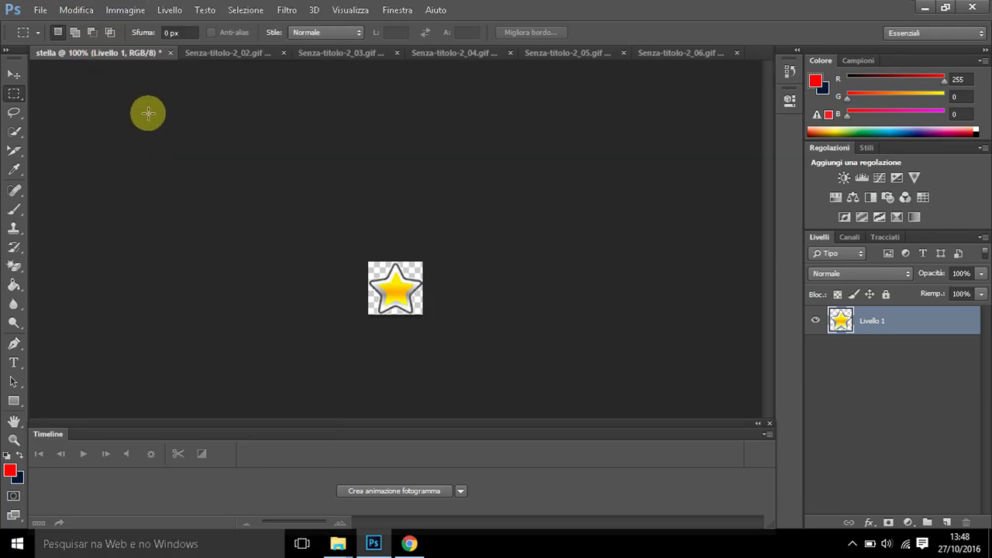
- Copy the second star frame from Senza-titolo-2_02 and paste it into stella as Livello 2
left_click(232, 51)
mouse_move(418, 295)
left_mouse_down()
mouse_move(444, 332)
mouse_move(393, 262)
left_mouse_up()
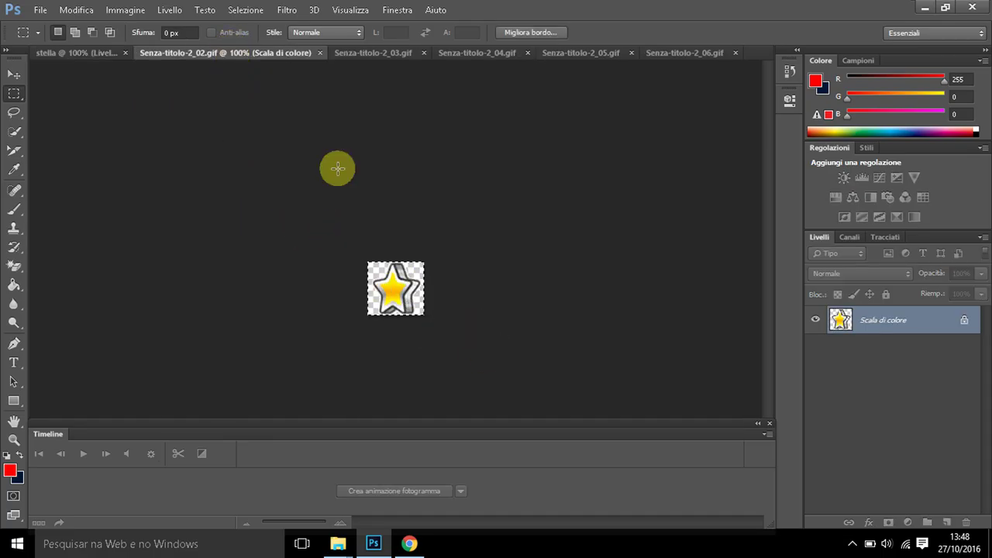
left_click(81, 10)
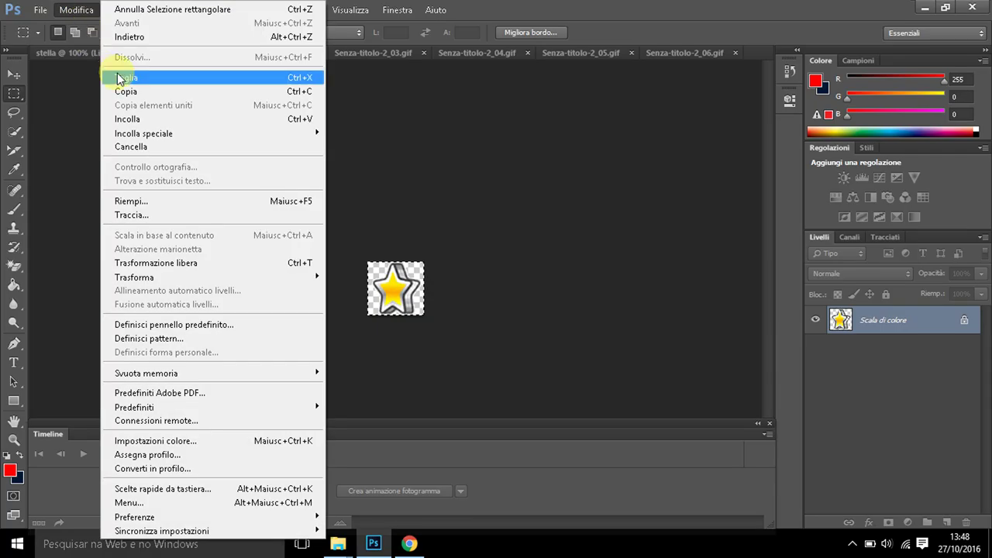
left_click(116, 91)
left_click(77, 11)
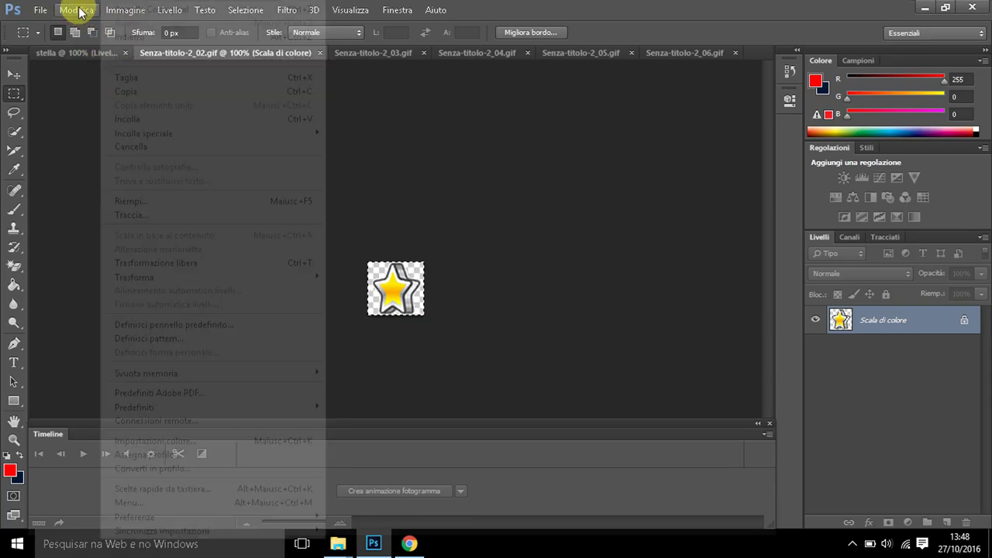
left_click(165, 121)
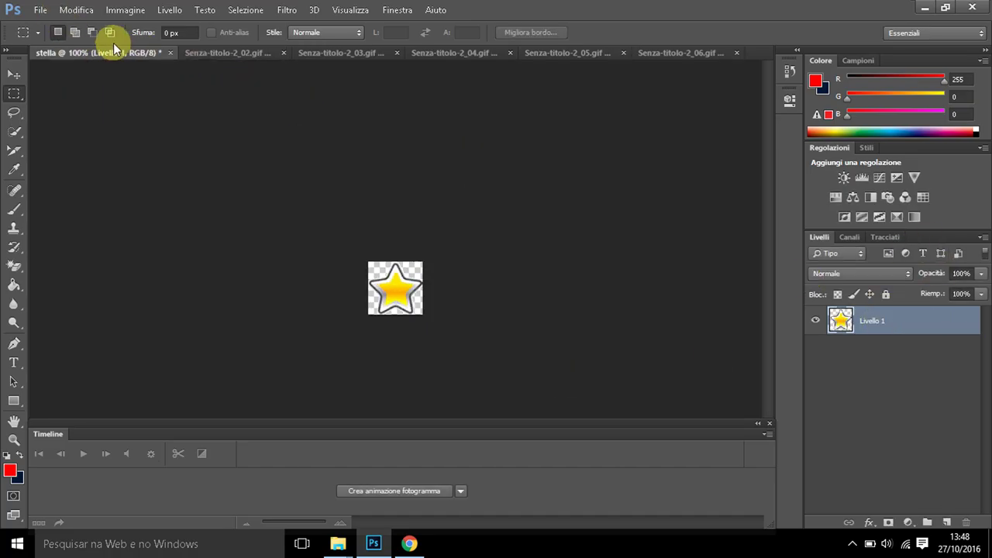
left_click(78, 14)
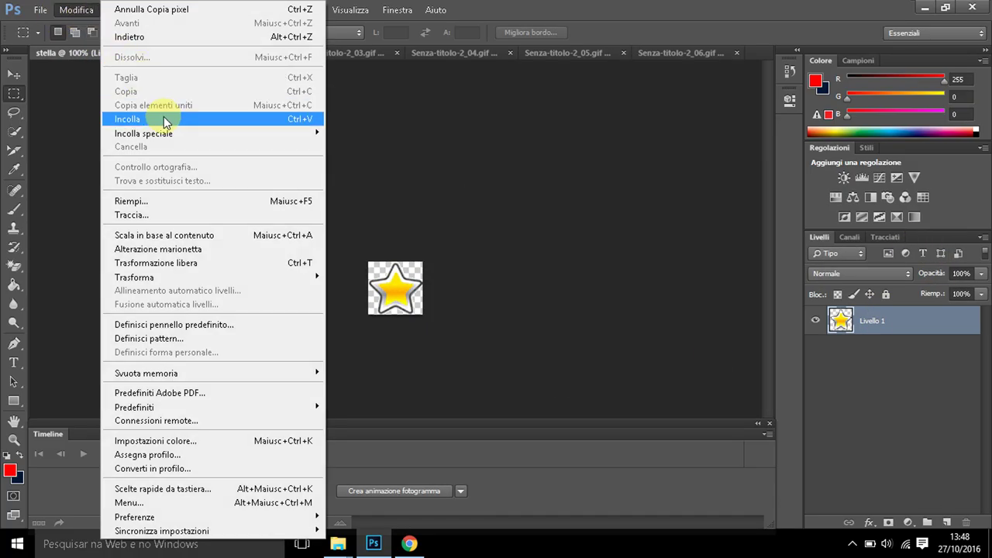
left_click(163, 116)
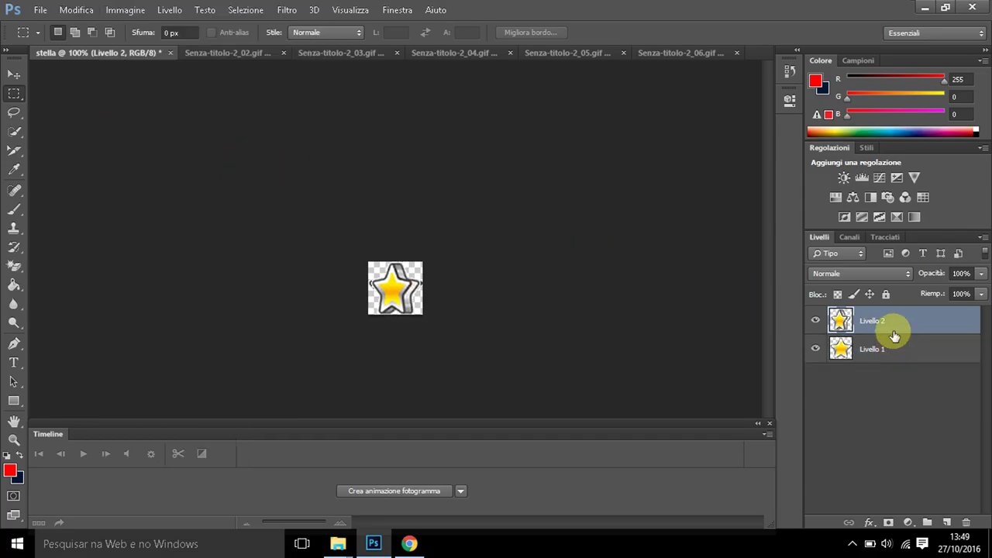
- Close the _02 GIF and paste the third star frame into stella as Livello 3
left_click(232, 52)
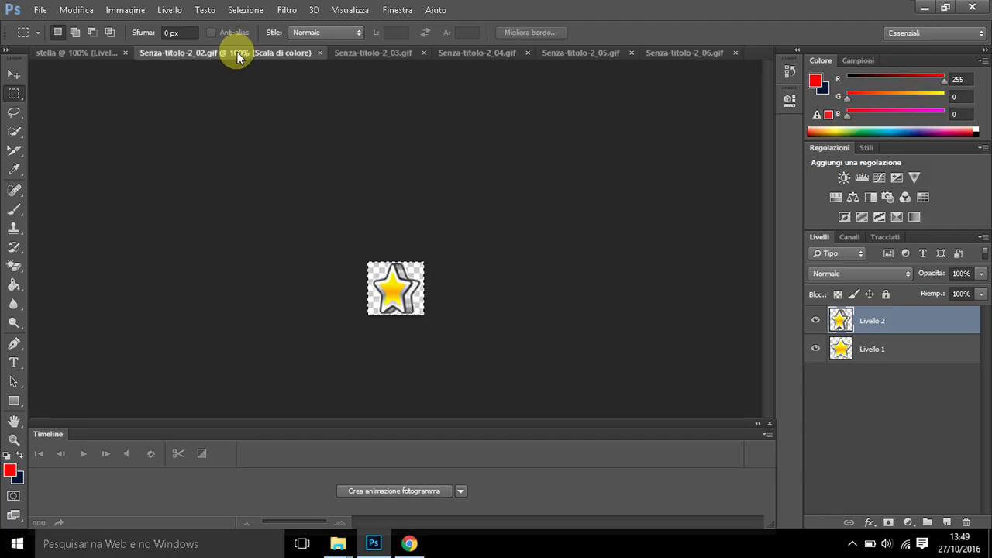
left_click(319, 53)
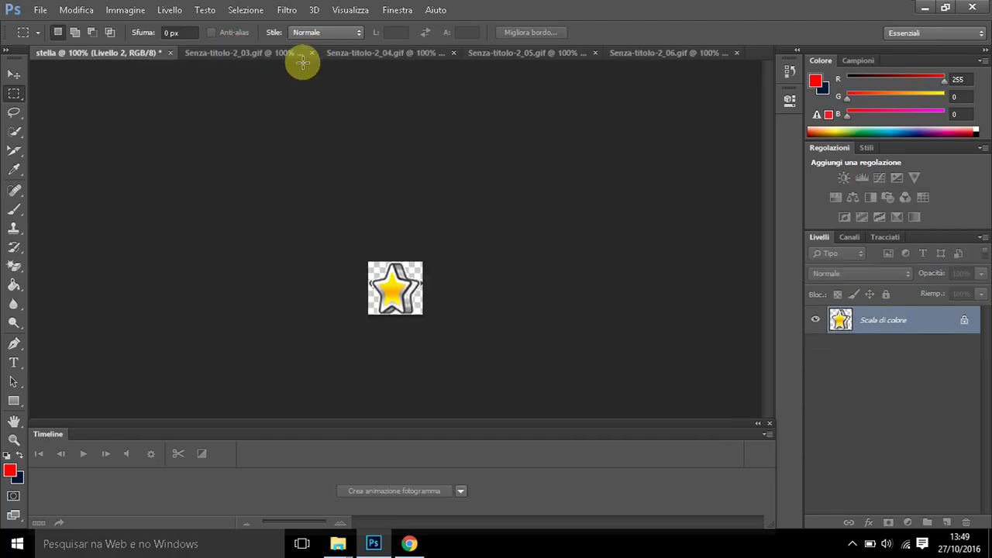
left_click(221, 55)
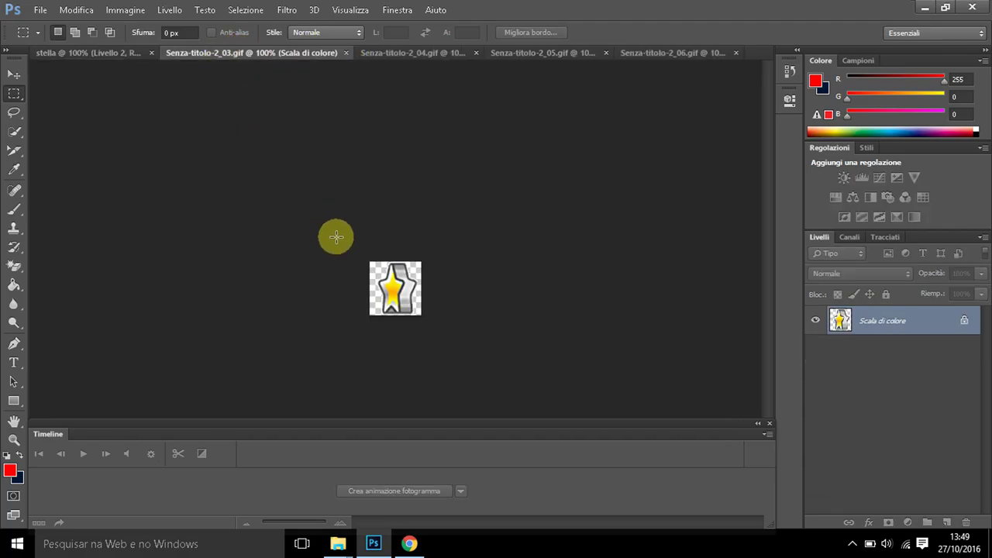
left_click(78, 10)
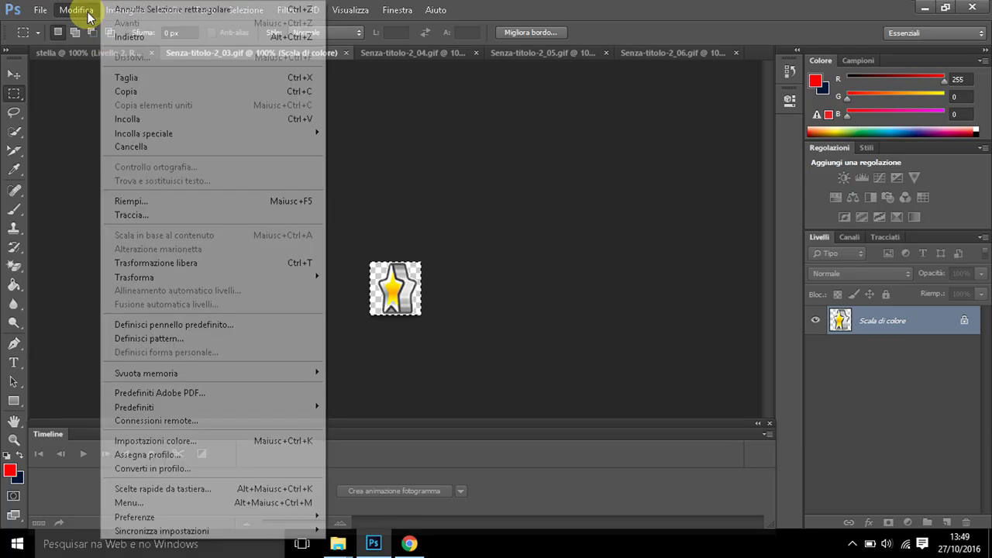
left_click(122, 92)
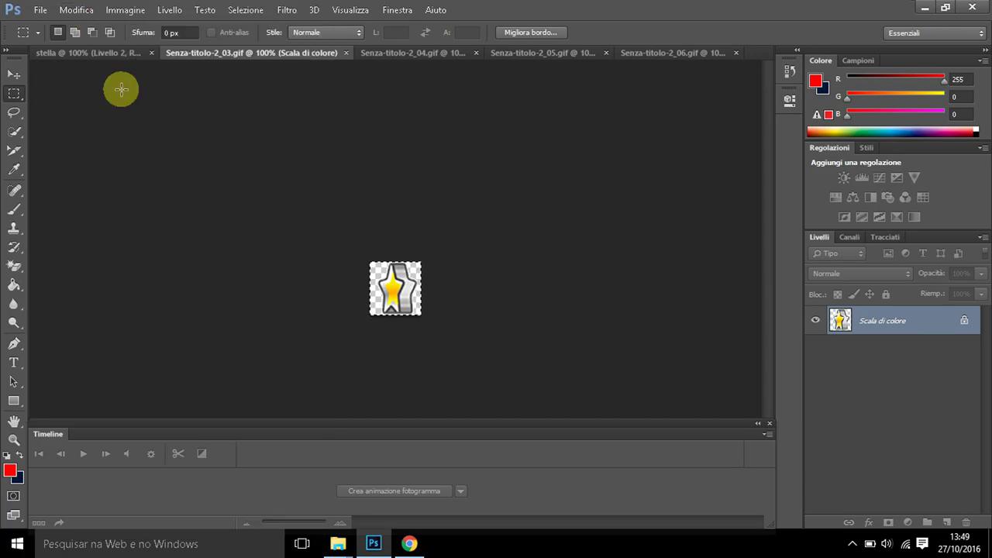
left_click(78, 54)
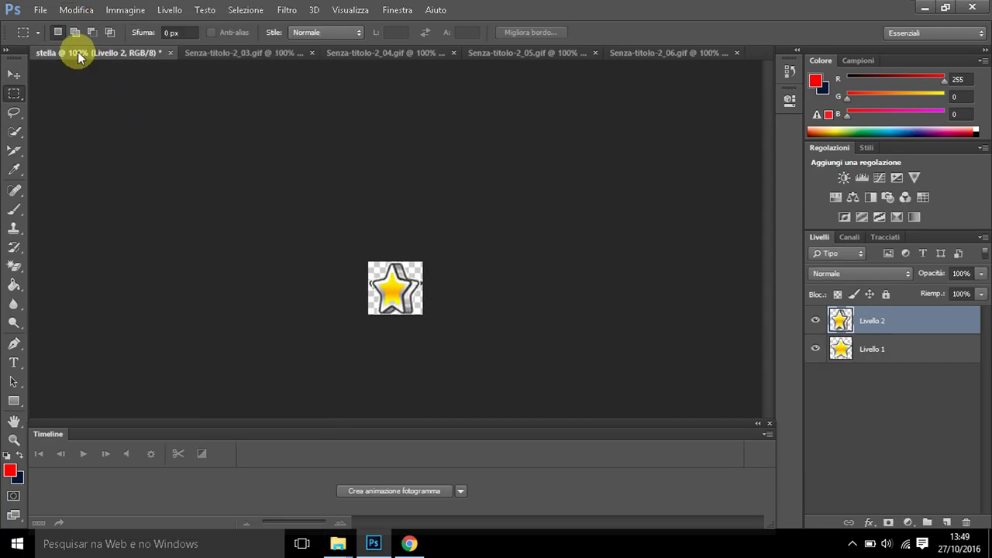
left_click(94, 10)
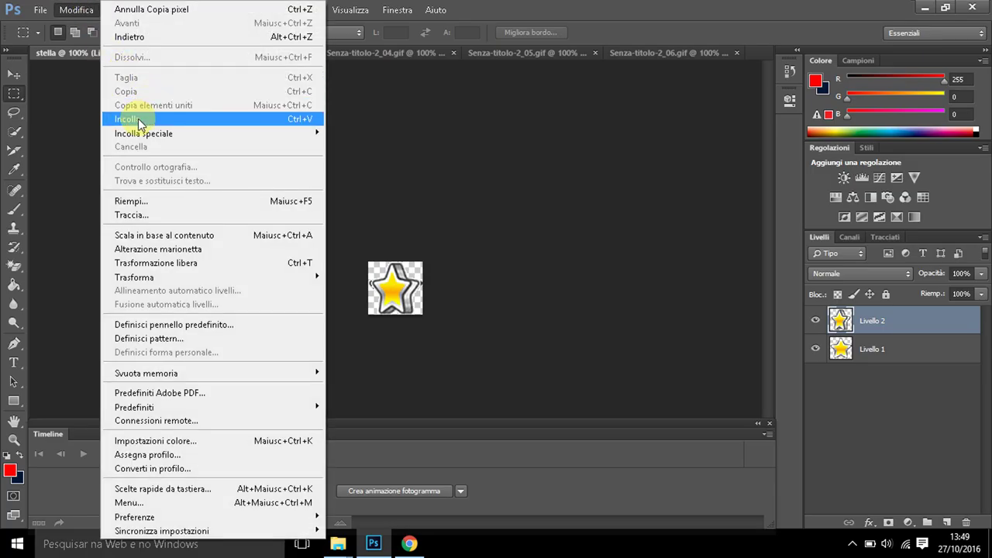
left_click(137, 117)
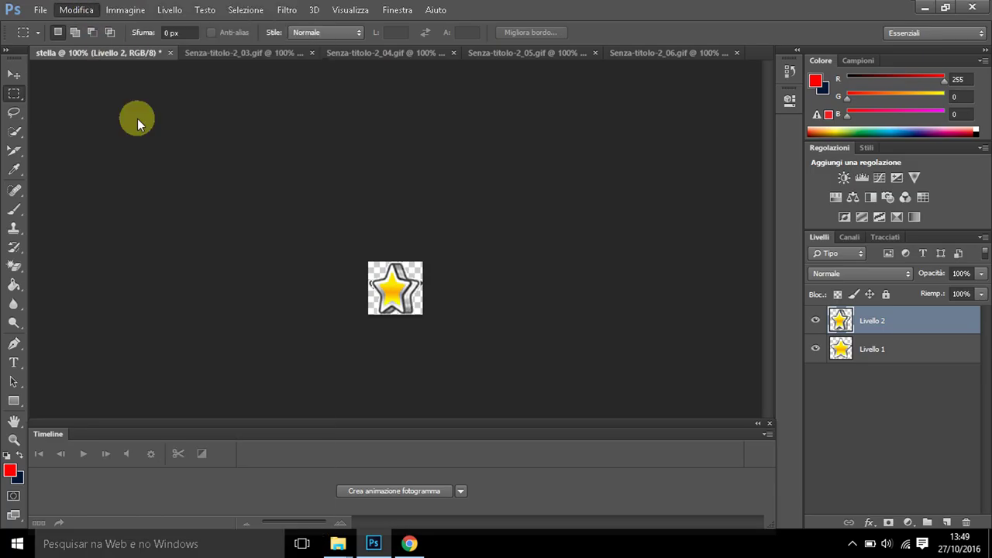
- Close the _03 GIF and paste the fourth star frame into stella as Livello 4
left_click(224, 53)
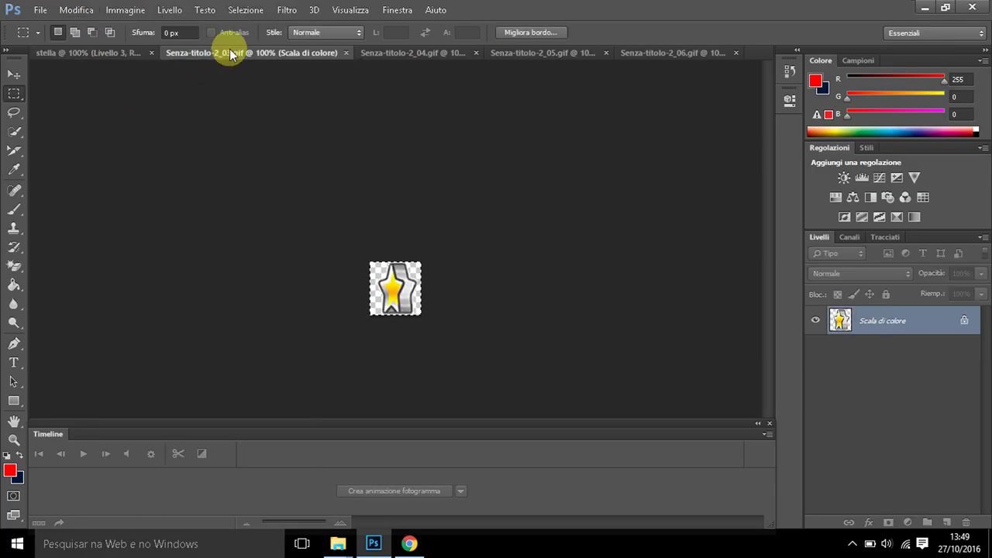
left_click(347, 52)
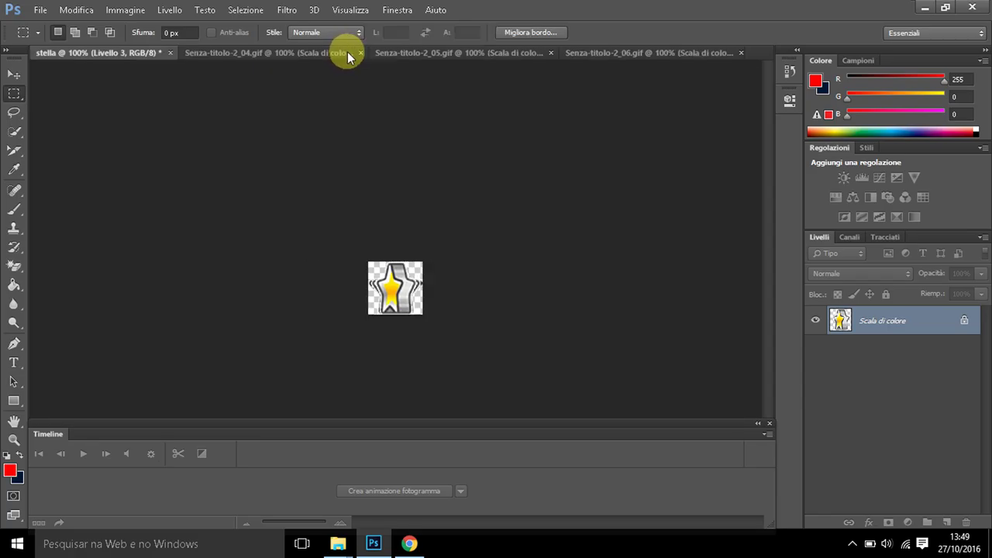
left_click(217, 56)
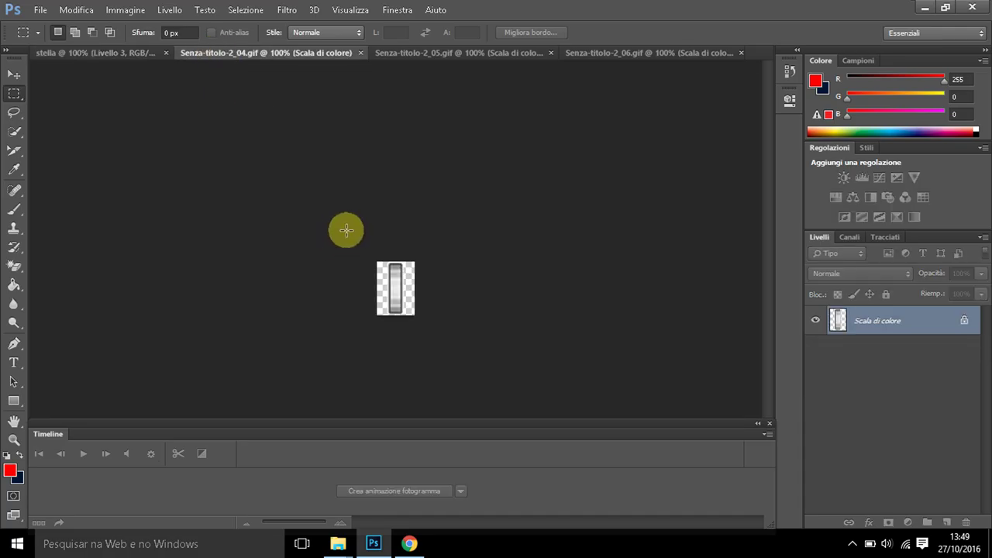
left_click(76, 10)
left_click(138, 93)
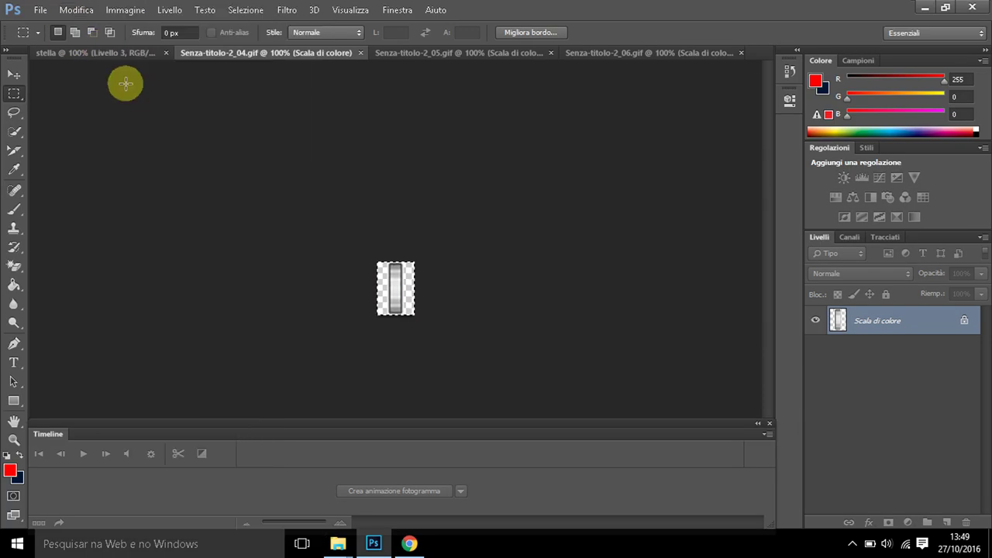
left_click(78, 53)
left_click(76, 10)
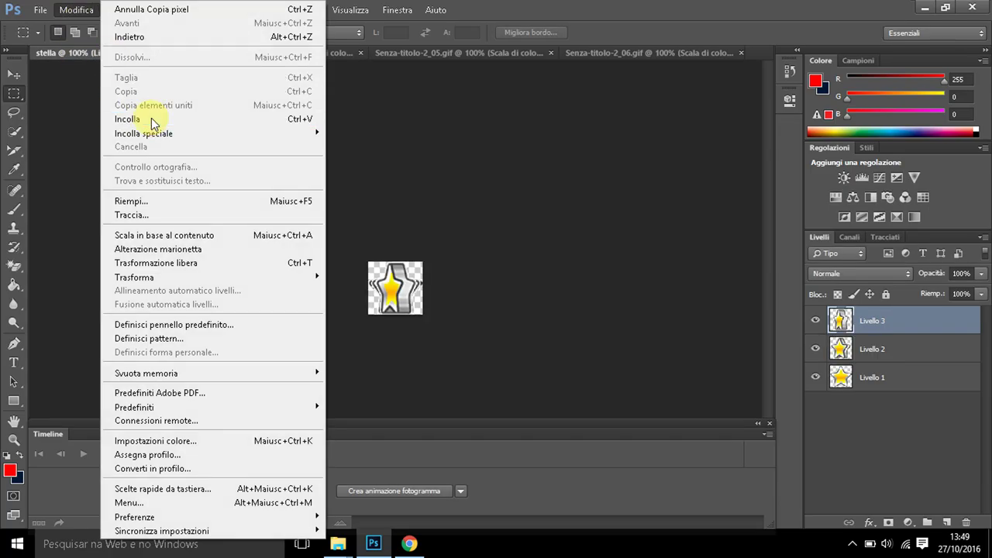
left_click(128, 119)
- Close the _04 GIF, select all of the fifth frame, and paste it into stella as Livello 5
left_click(280, 53)
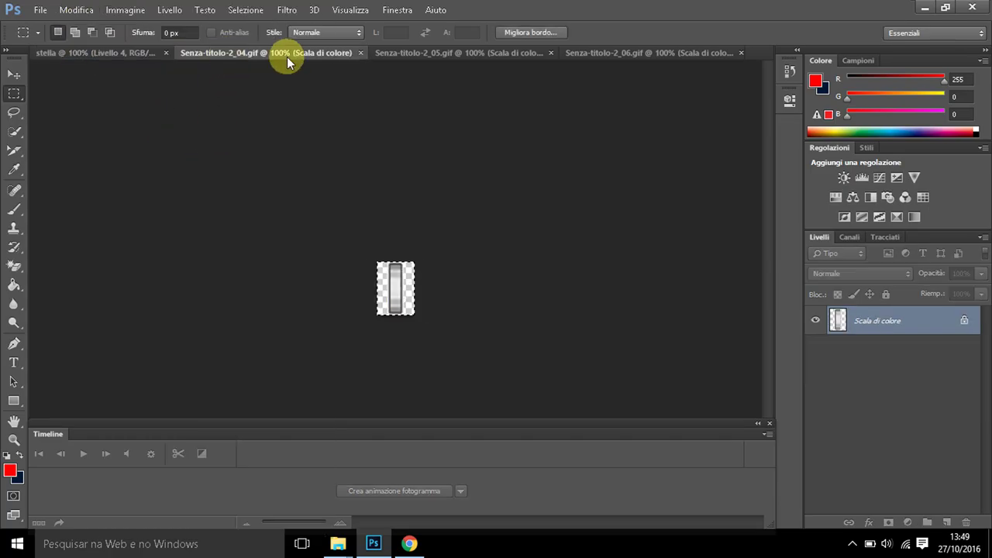
left_click(359, 53)
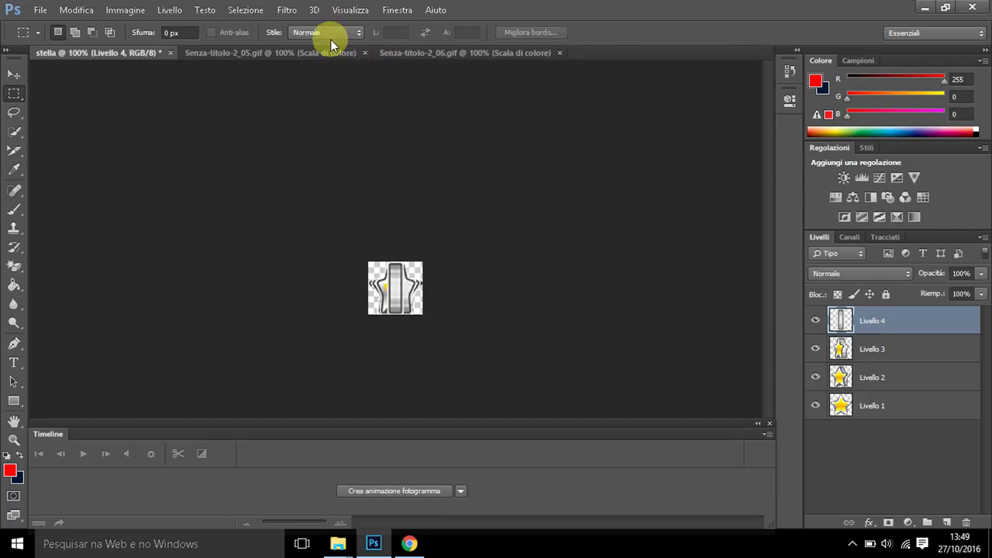
left_click(240, 54)
left_click(78, 14)
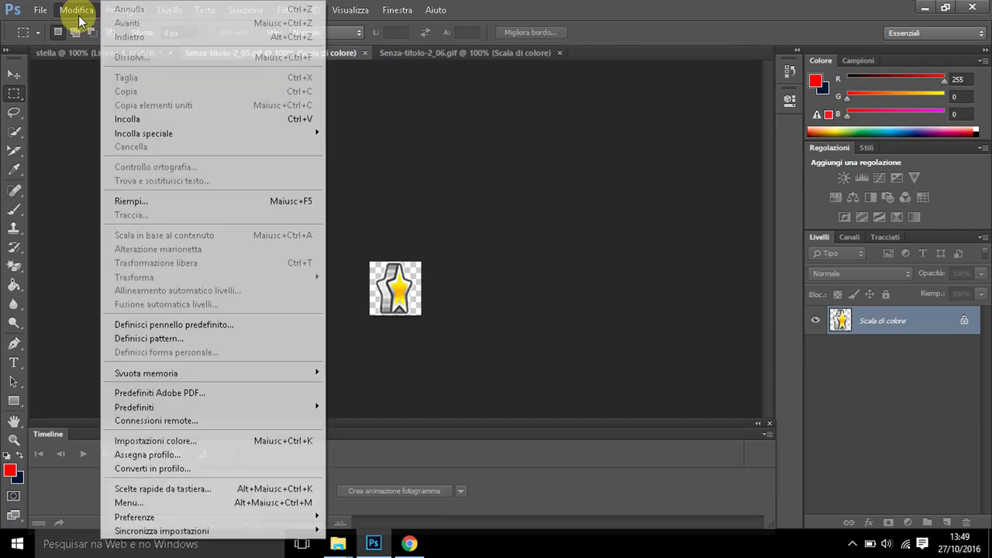
left_click(353, 220)
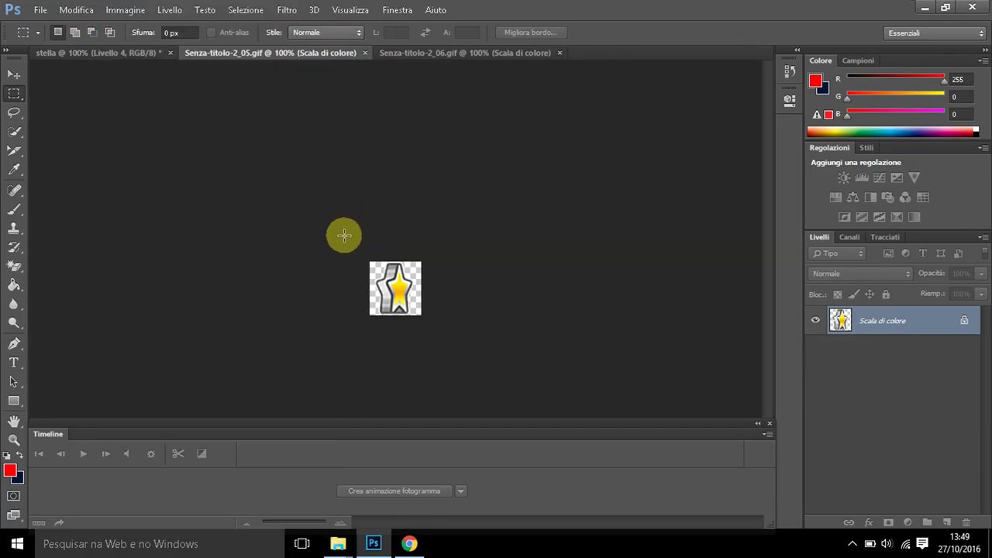
left_click_drag(354, 248, 462, 385)
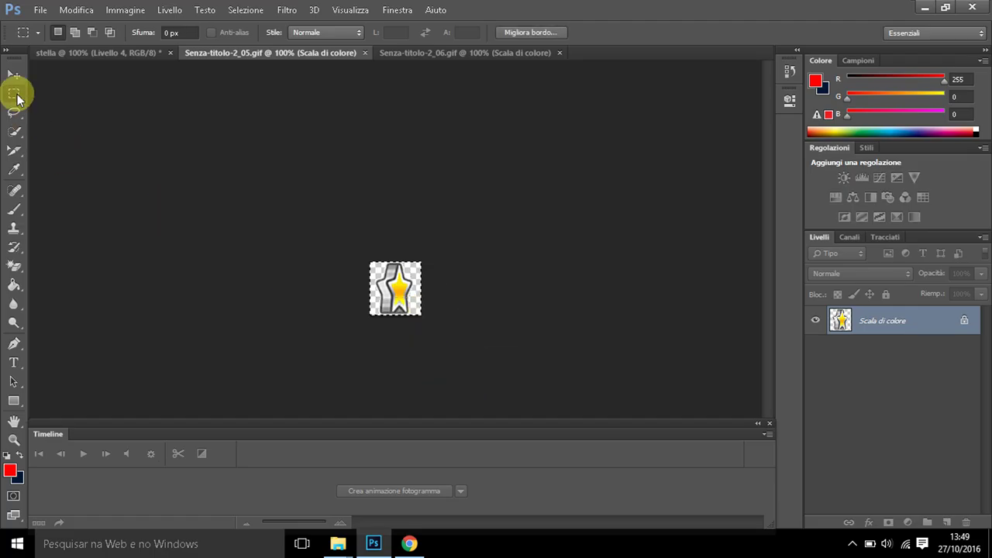
key("ctrl+a")
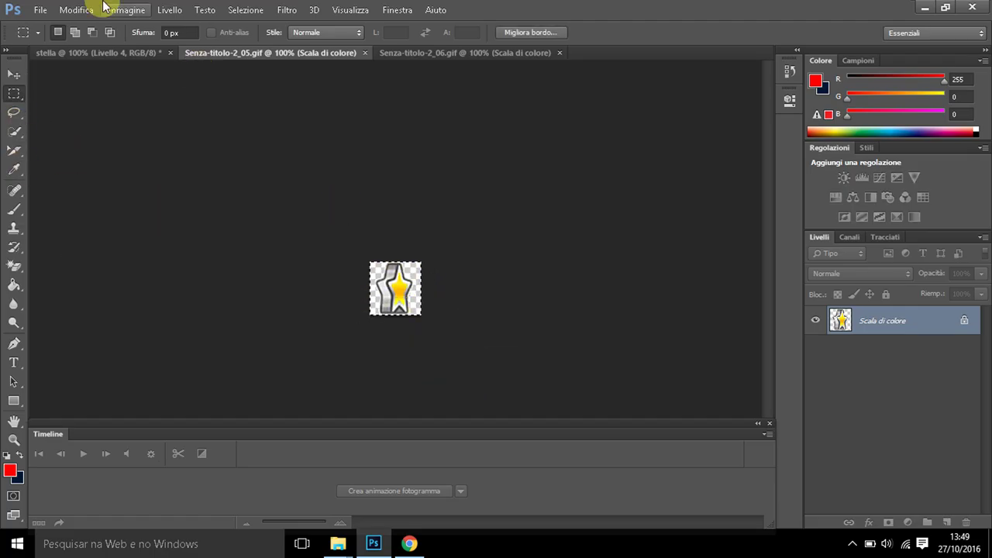
left_click(83, 10)
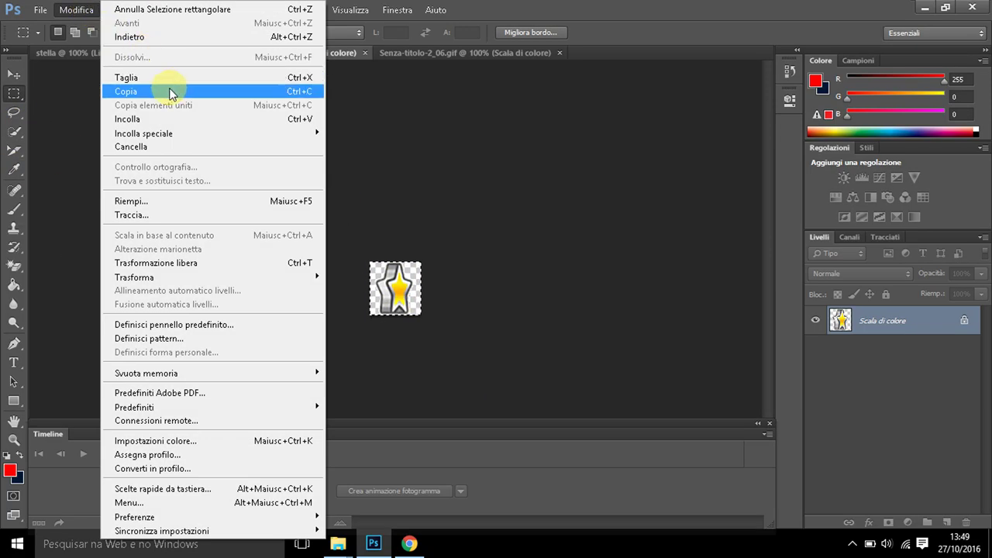
left_click(175, 91)
left_click(98, 53)
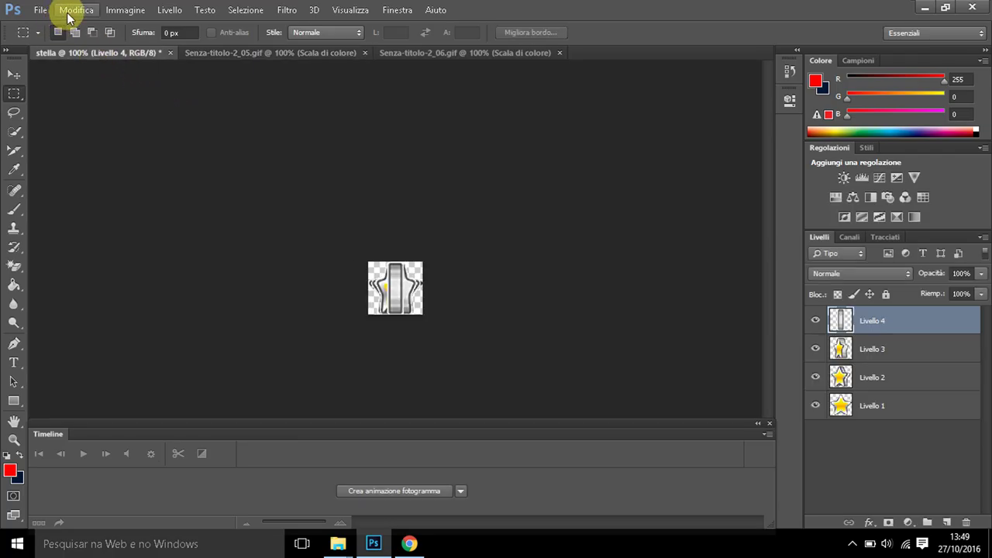
left_click(74, 10)
left_click(128, 120)
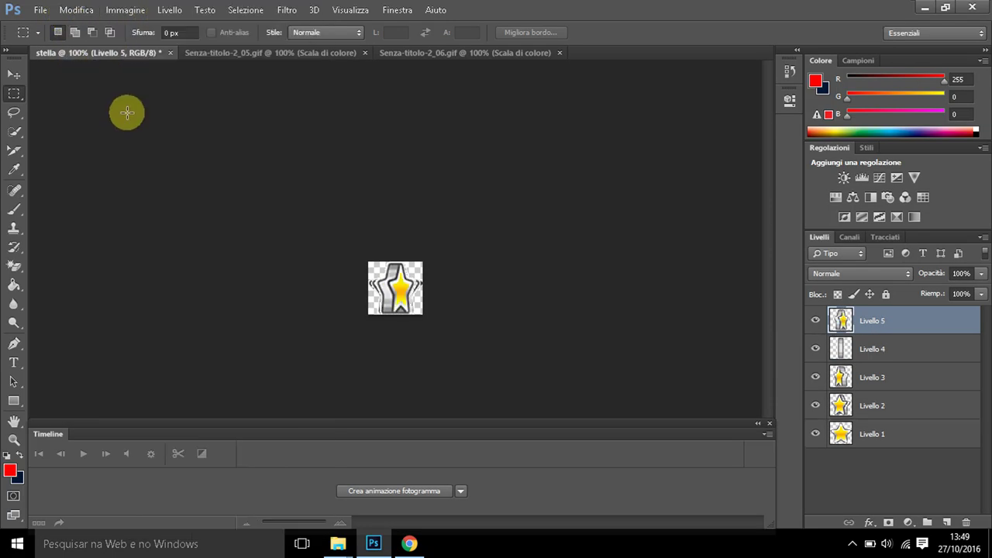
- Close the _05 GIF, paste the sixth star into stella as Livello 6, then close _06
left_click(324, 57)
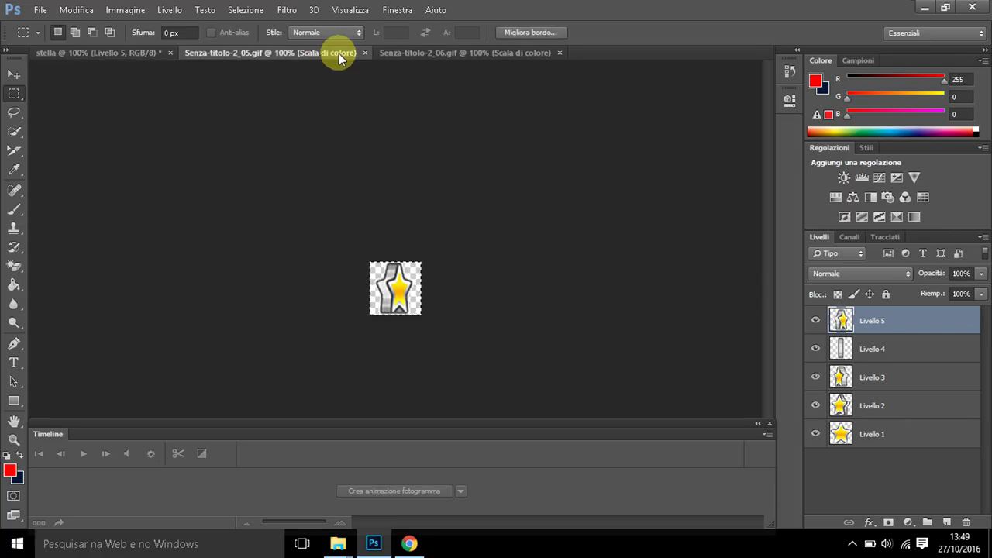
left_click(364, 52)
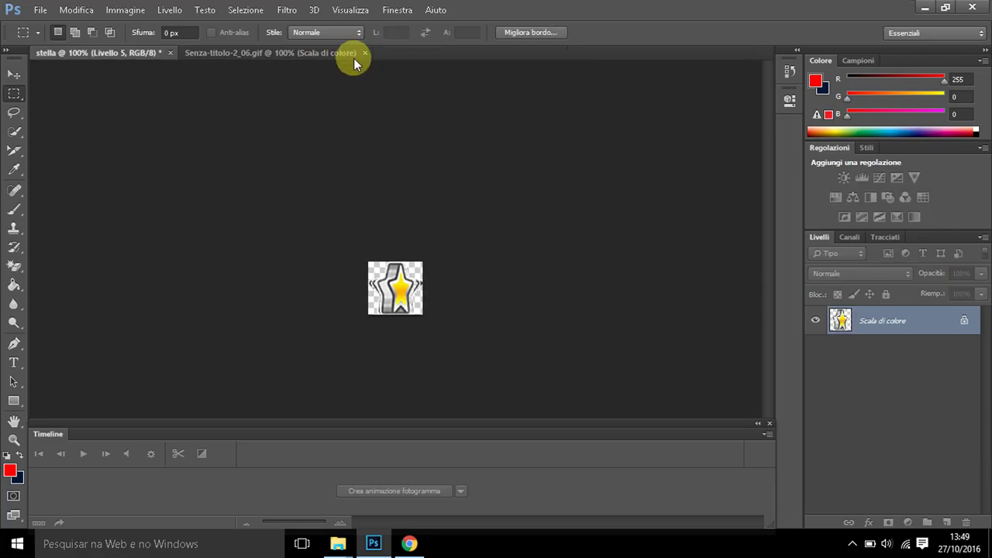
left_click(248, 54)
left_click(89, 13)
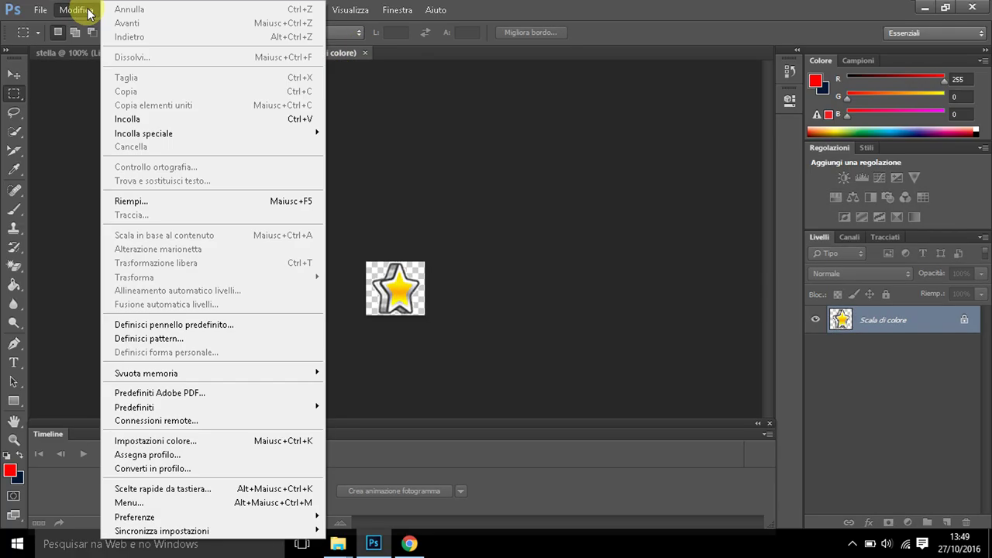
left_click(44, 93)
left_click_drag(67, 88, 608, 466)
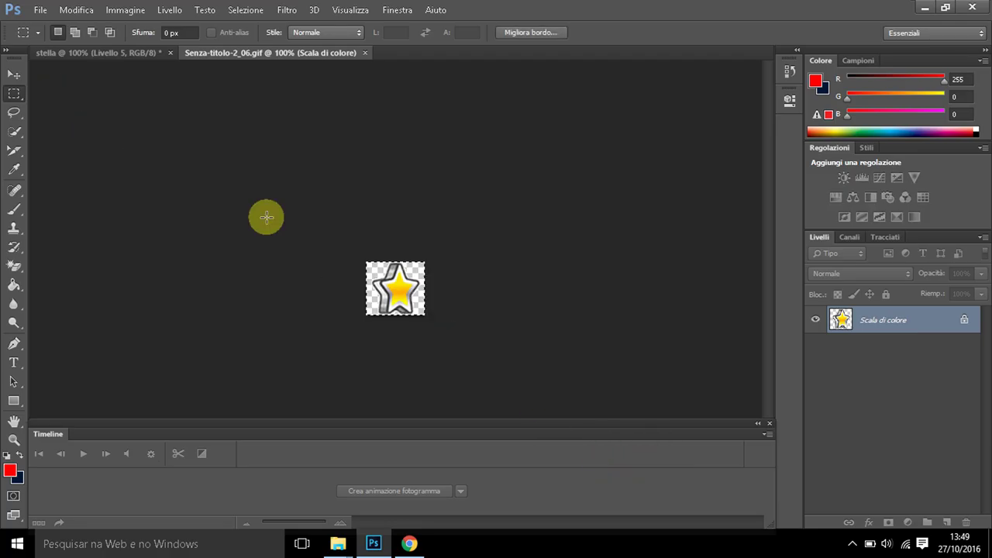
left_click(75, 11)
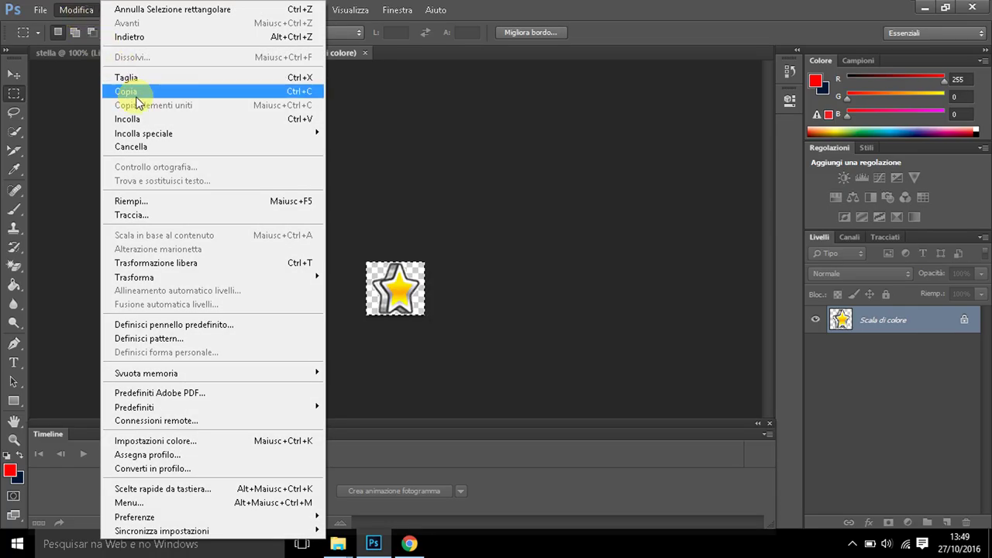
left_click(135, 92)
left_click(93, 52)
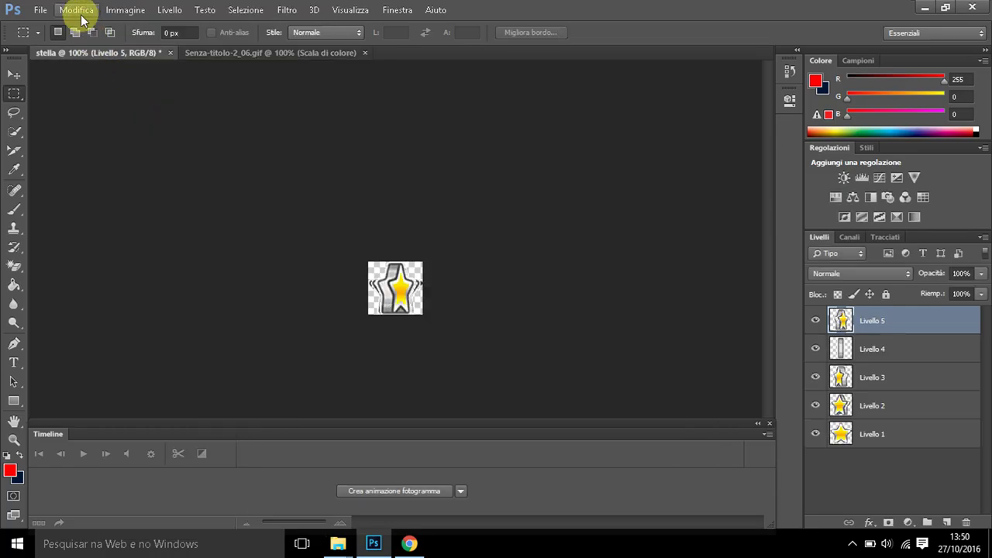
left_click(76, 10)
left_click(116, 120)
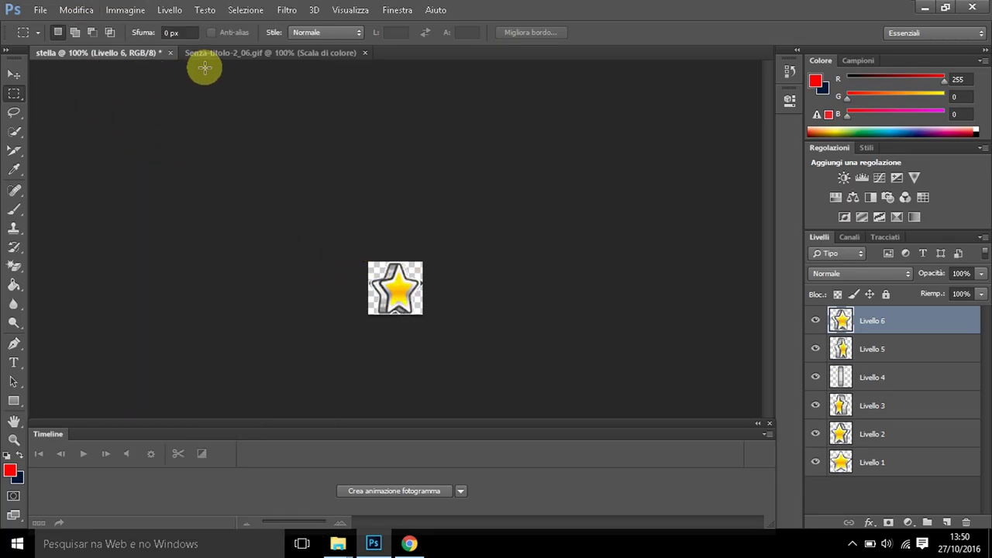
left_click(232, 56)
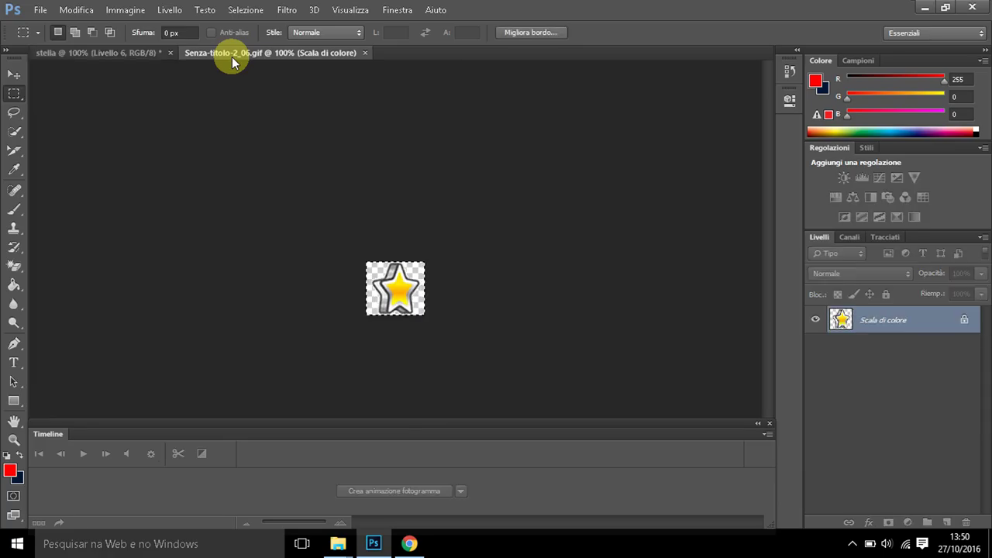
left_click(364, 53)
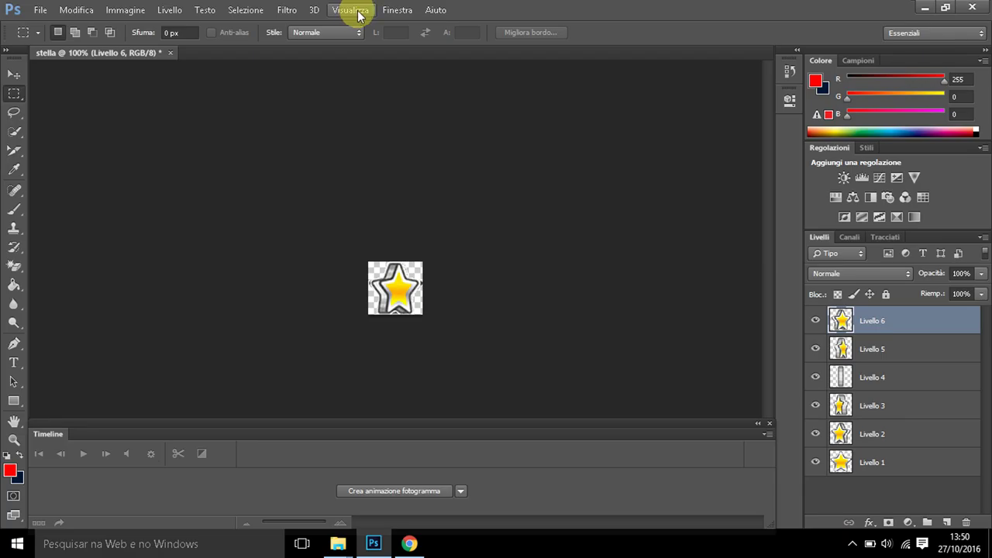
left_click(391, 14)
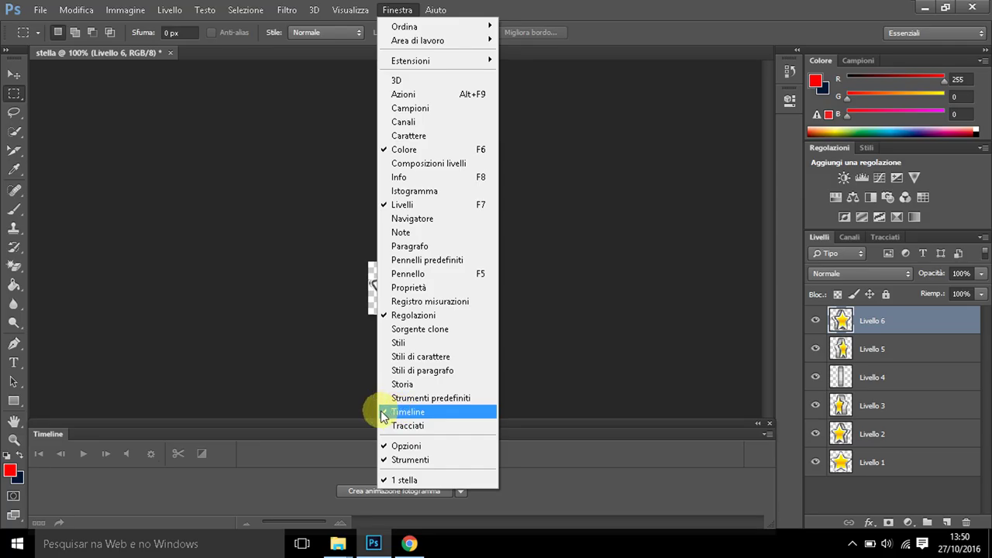
left_click(385, 412)
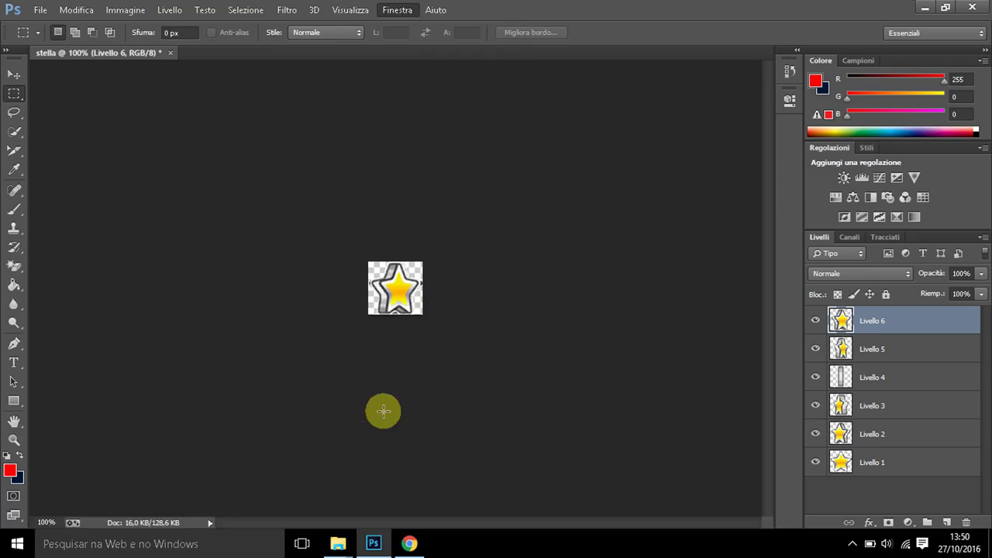
left_click(394, 10)
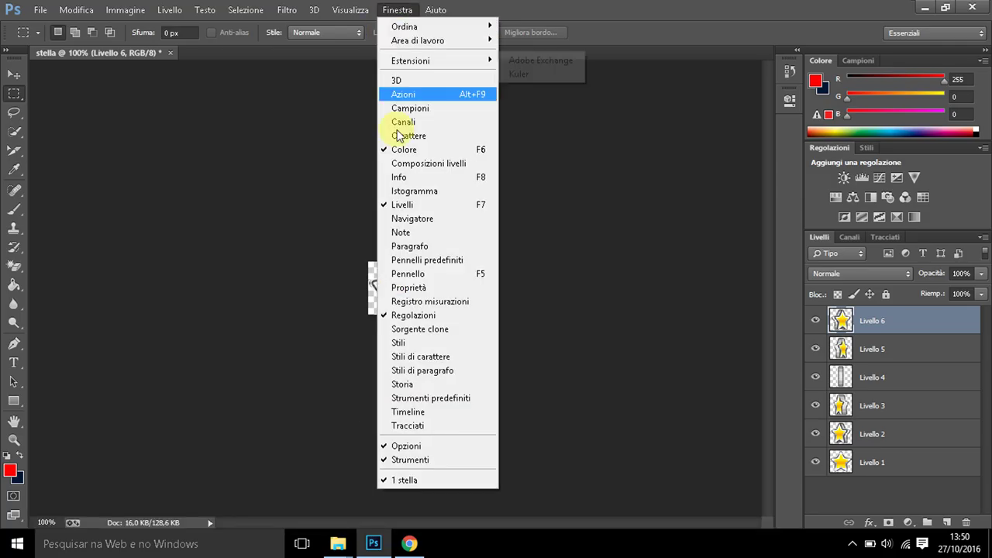
left_click(394, 413)
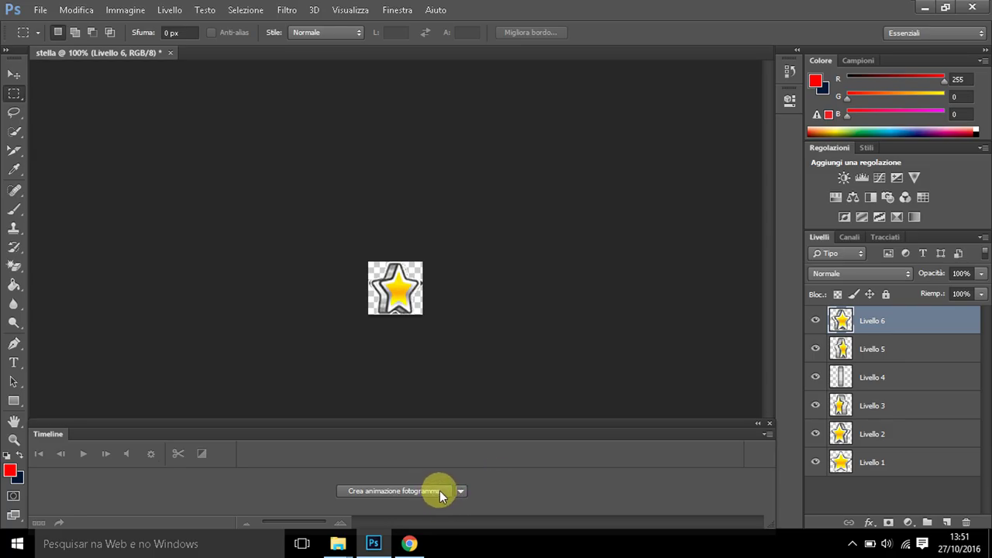
- Create a frame animation (Crea animazione fotogramma) in the Timeline and hide Livello 2
left_click(461, 491)
left_click(461, 490)
left_click(461, 490)
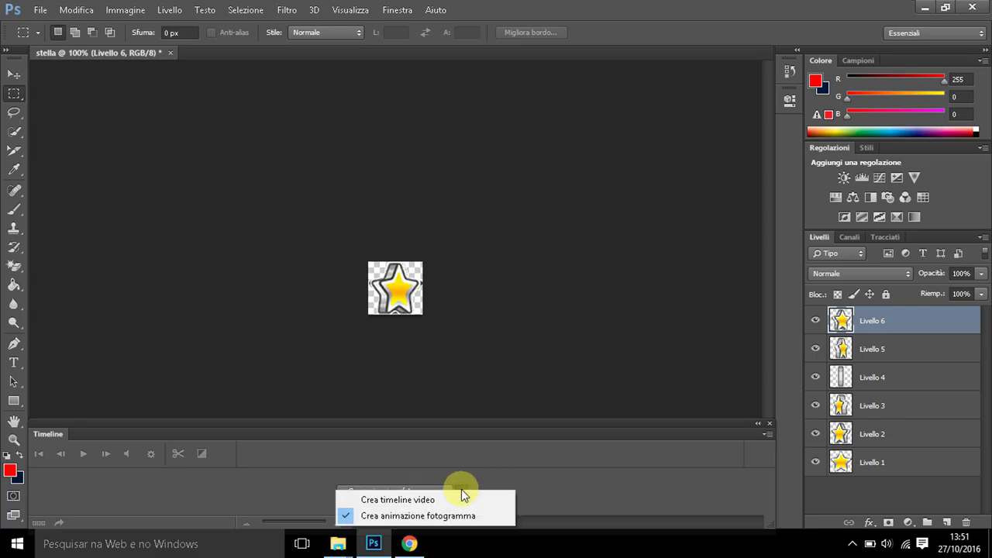
left_click(414, 516)
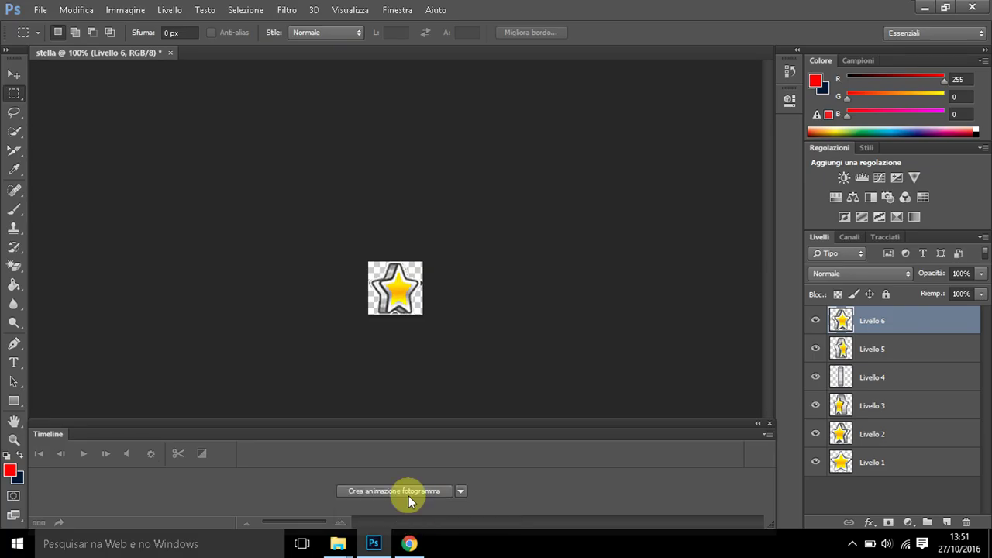
left_click(405, 494)
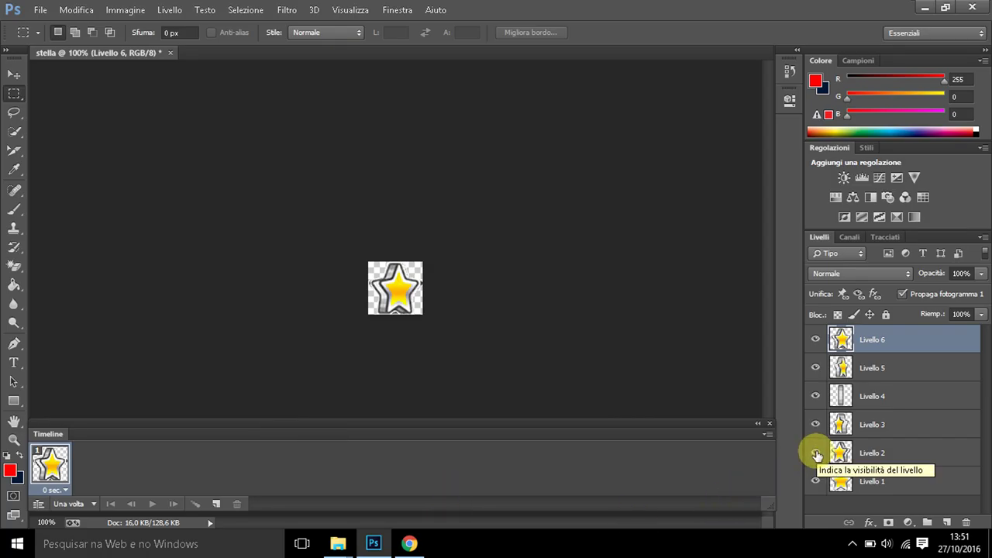
left_click(816, 454)
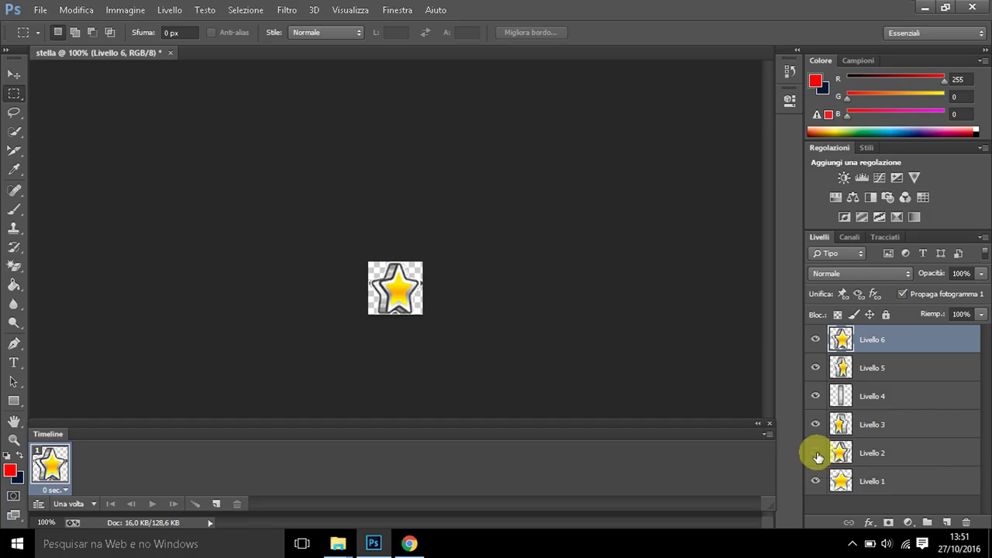
- Hide Livello 3 through Livello 6 so the first frame shows only Livello 1
left_click(816, 424)
left_click(816, 396)
left_click(816, 367)
left_click(816, 340)
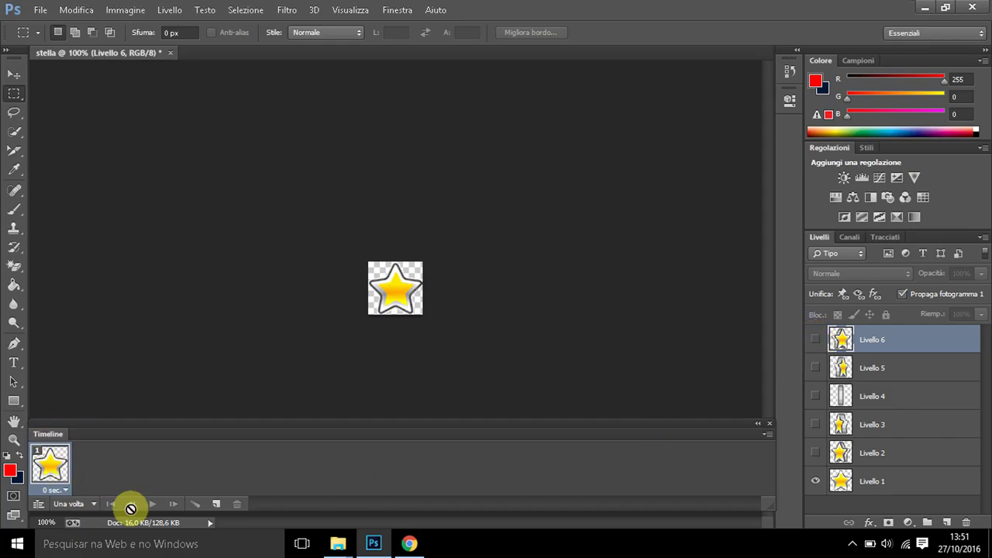
- Add frames 2 and 3, showing only Livello 2 and Livello 3 respectively
left_click(217, 506)
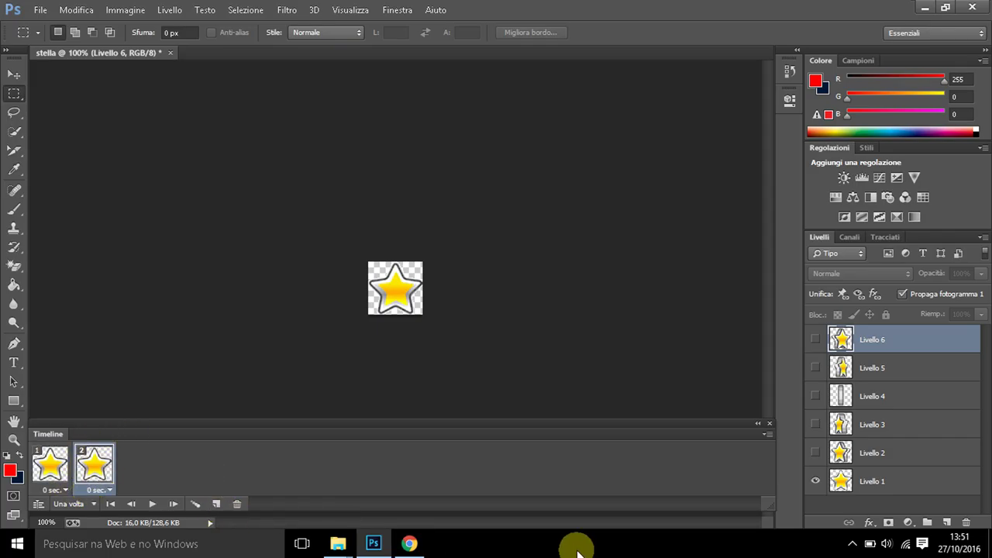
left_click(816, 482)
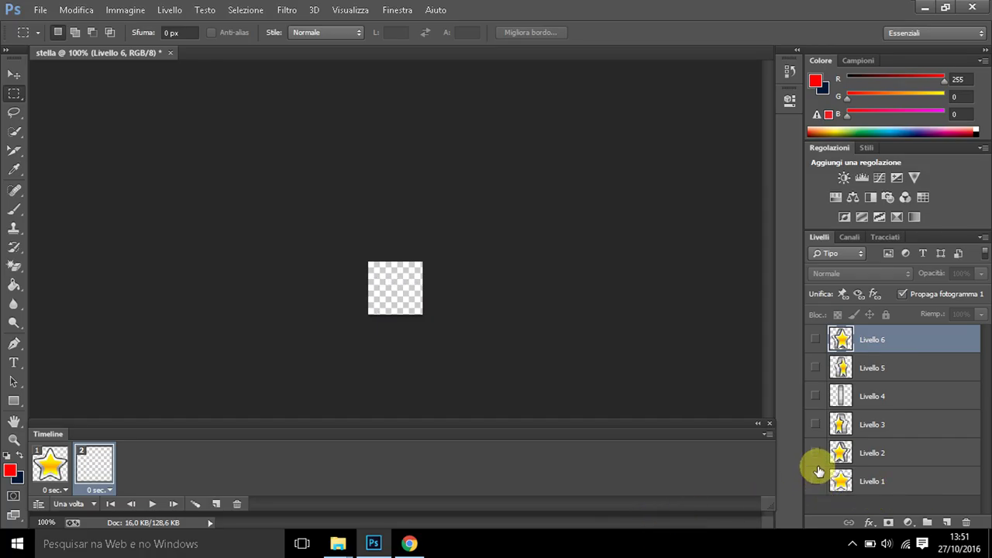
left_click(815, 452)
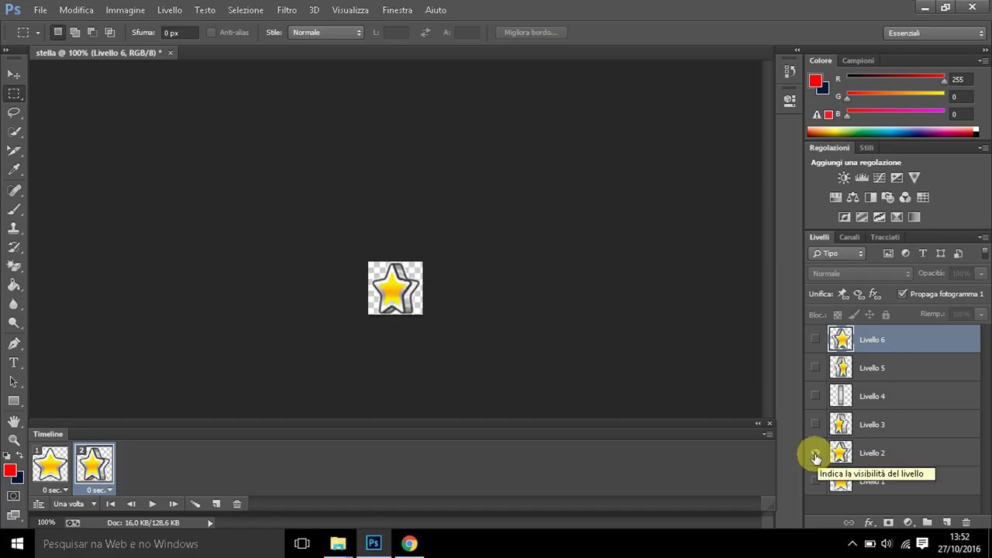
left_click(215, 506)
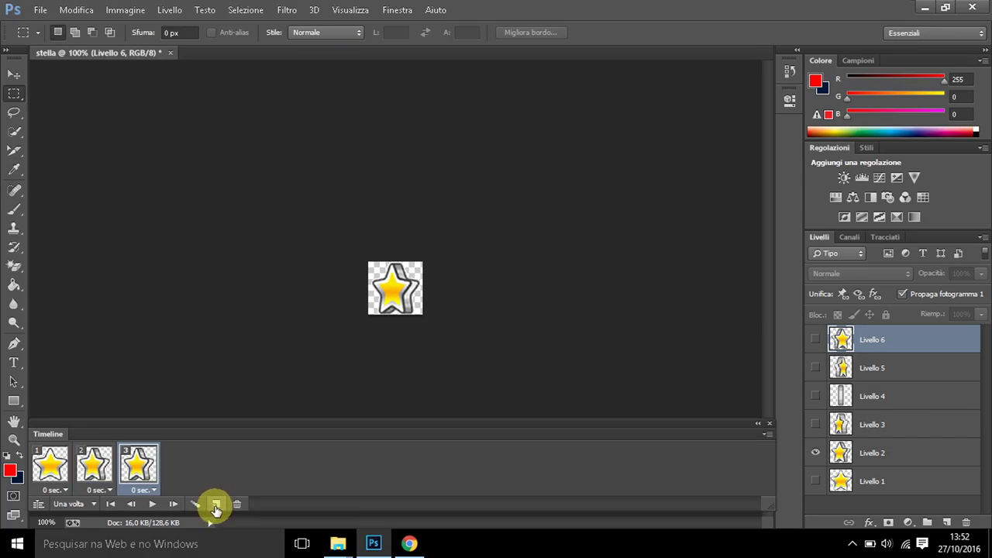
left_click(815, 453)
left_click(815, 425)
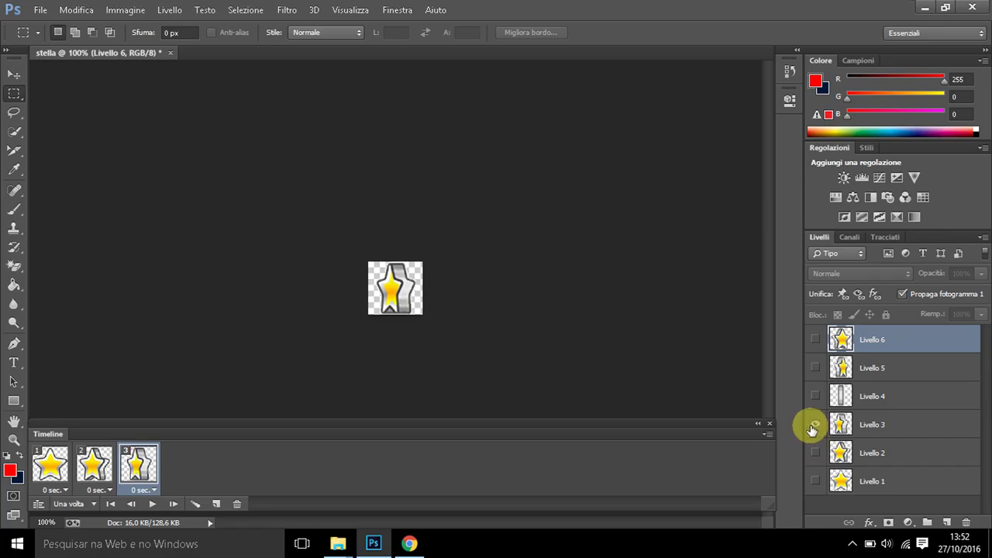
- Add frames 4, 5 and 6, showing Livello 4, Livello 5 and Livello 6 in turn
left_click(216, 506)
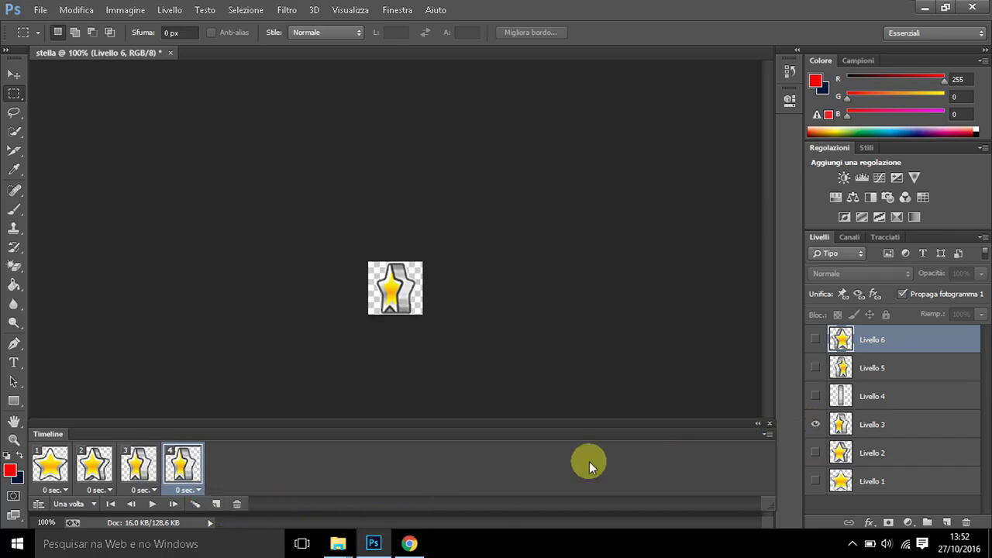
left_click(815, 397, "alt")
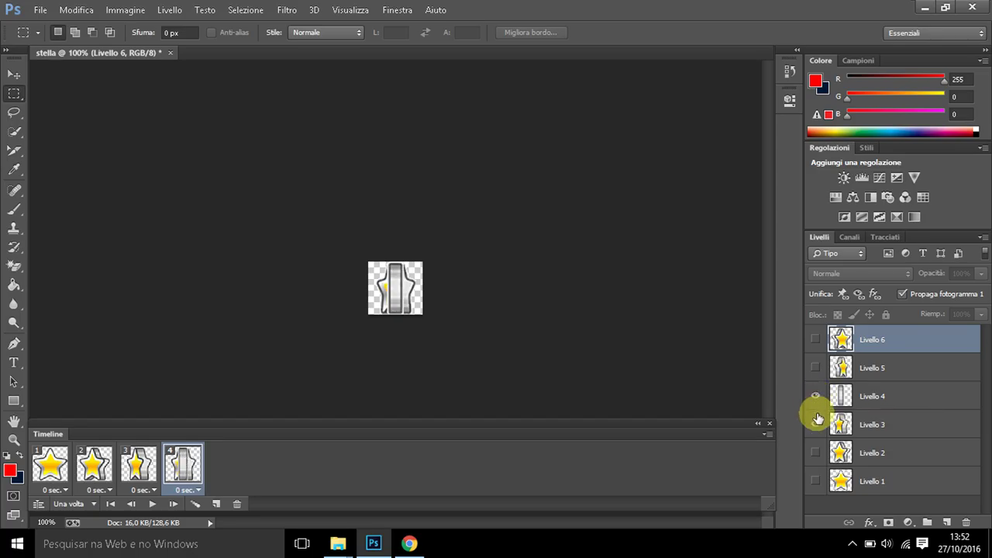
left_click(216, 504)
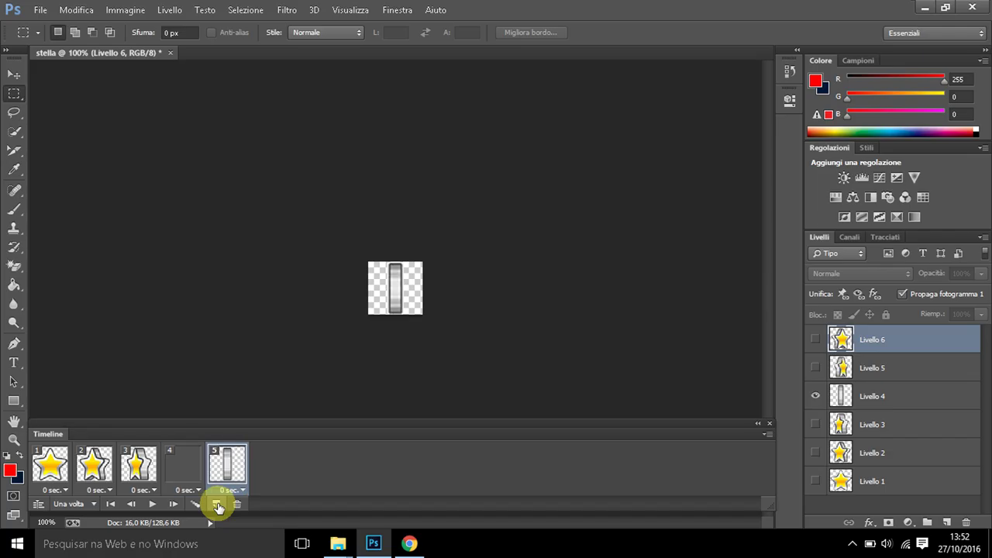
left_click(815, 368, "alt")
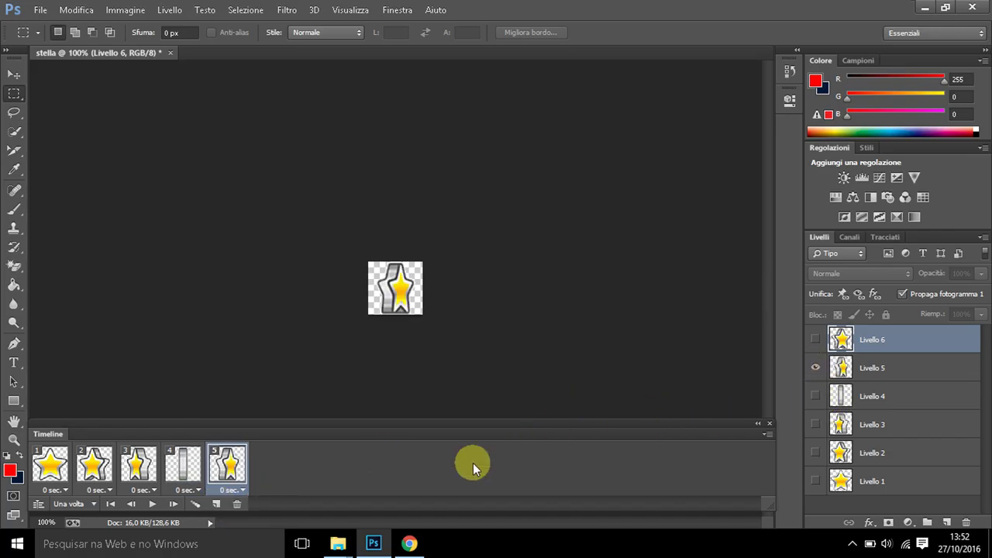
left_click(216, 504)
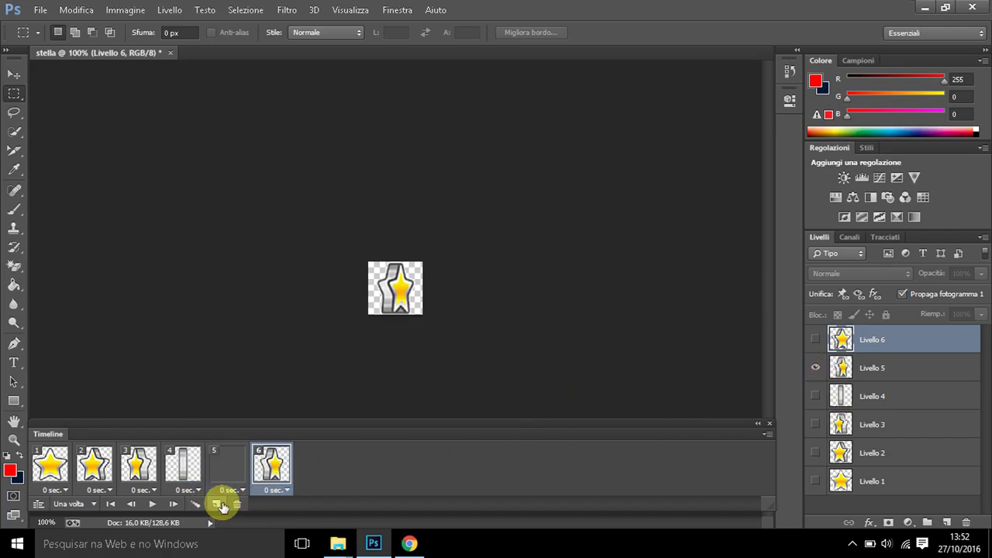
left_click(815, 340, "alt")
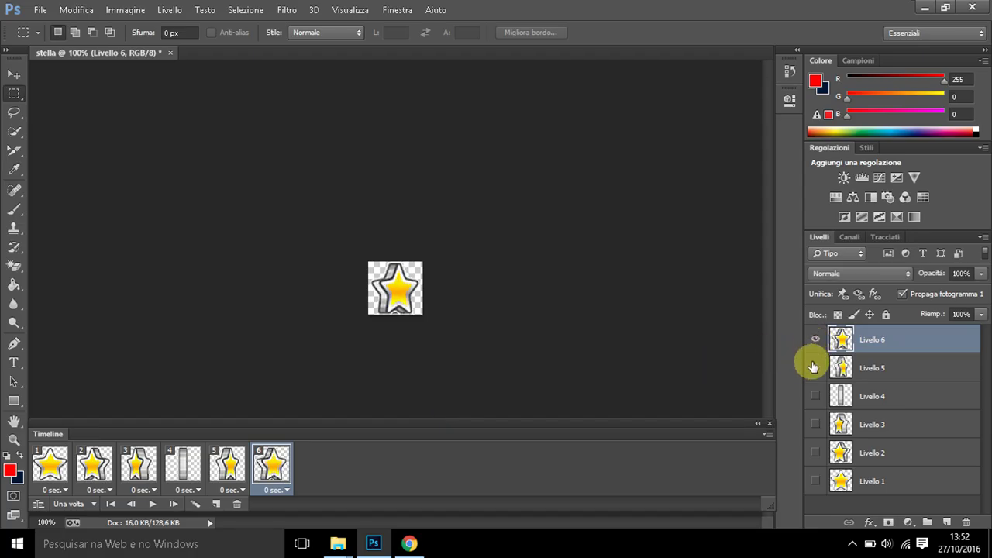
left_click(815, 369)
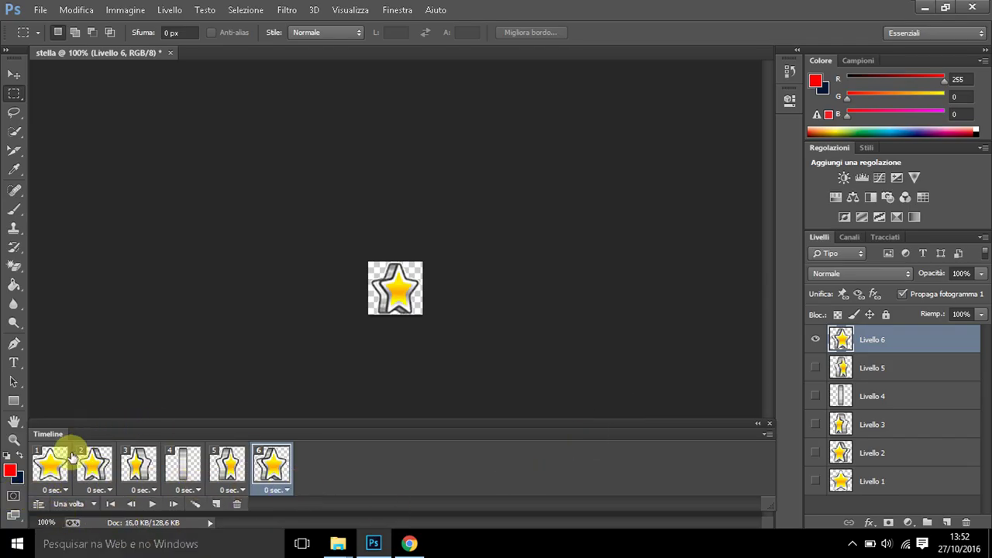
- Set the animation's loop option to Sempre, preview playback, and select frame 6
left_click(149, 506)
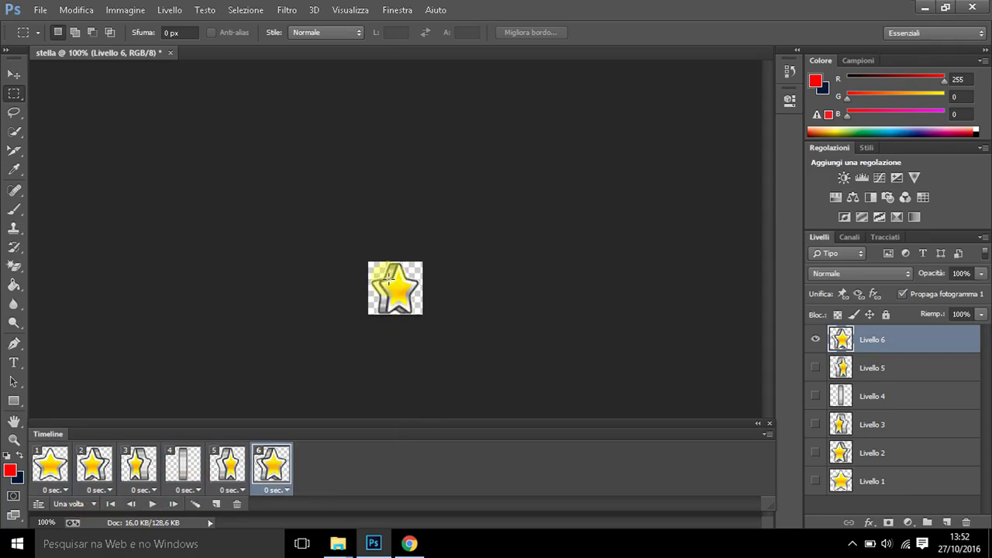
left_click(97, 503)
left_click(96, 504)
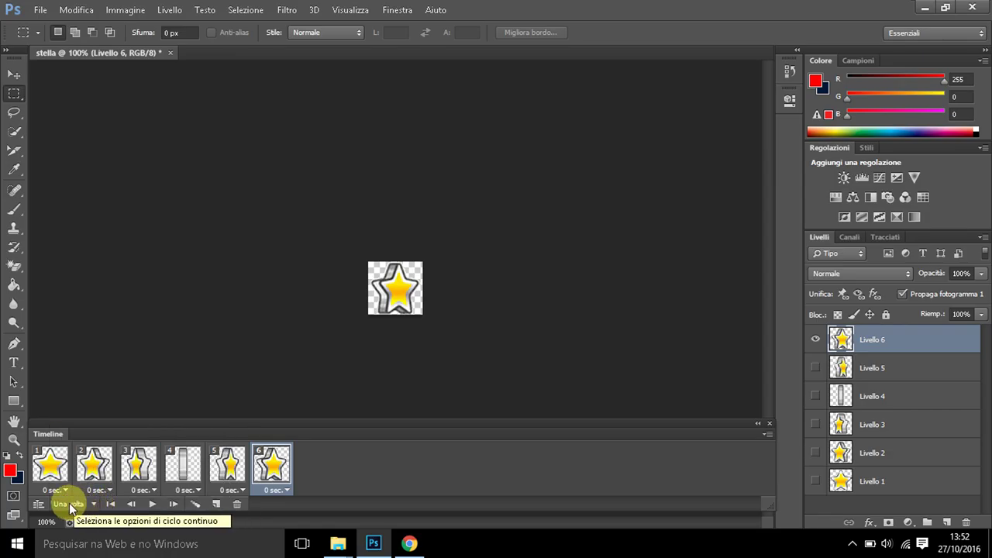
left_click(93, 504)
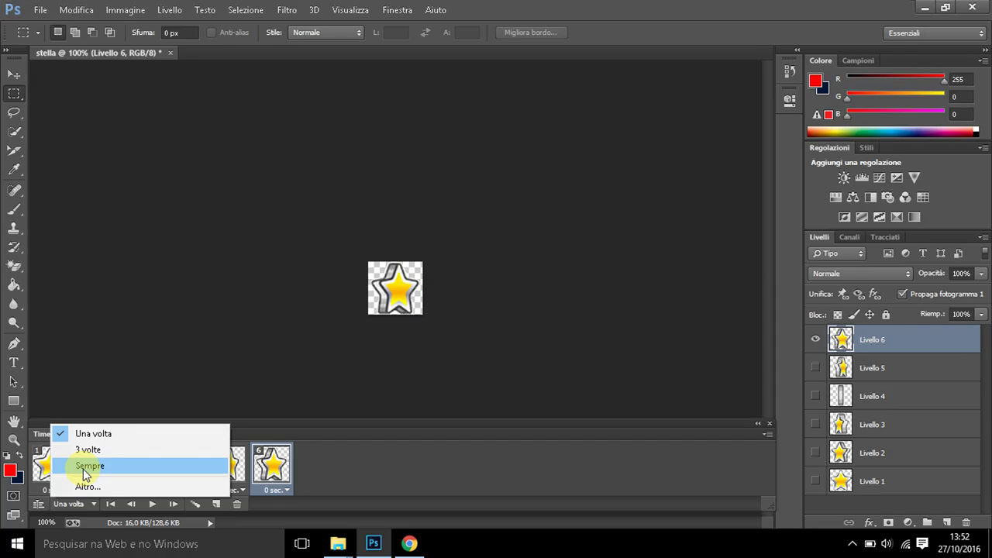
left_click(83, 466)
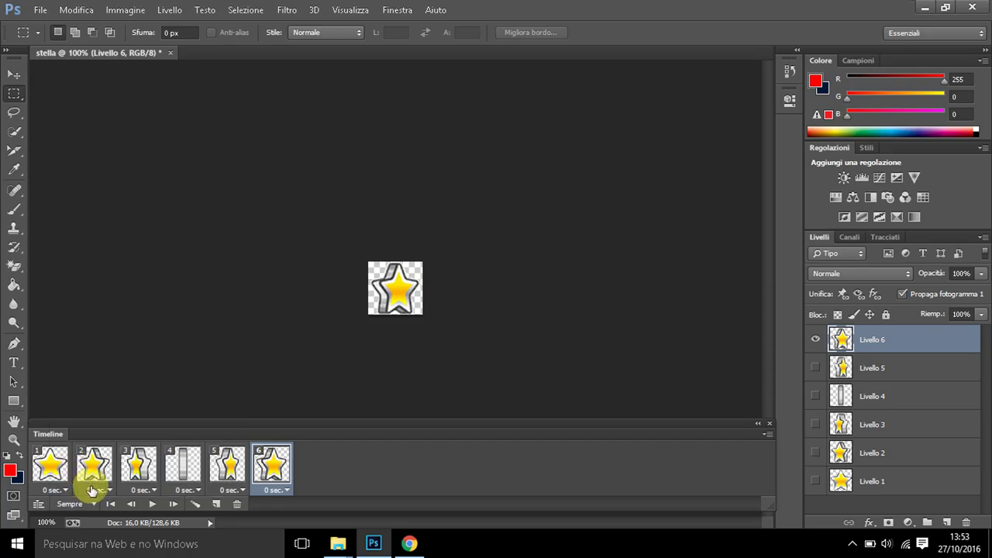
left_click(154, 506)
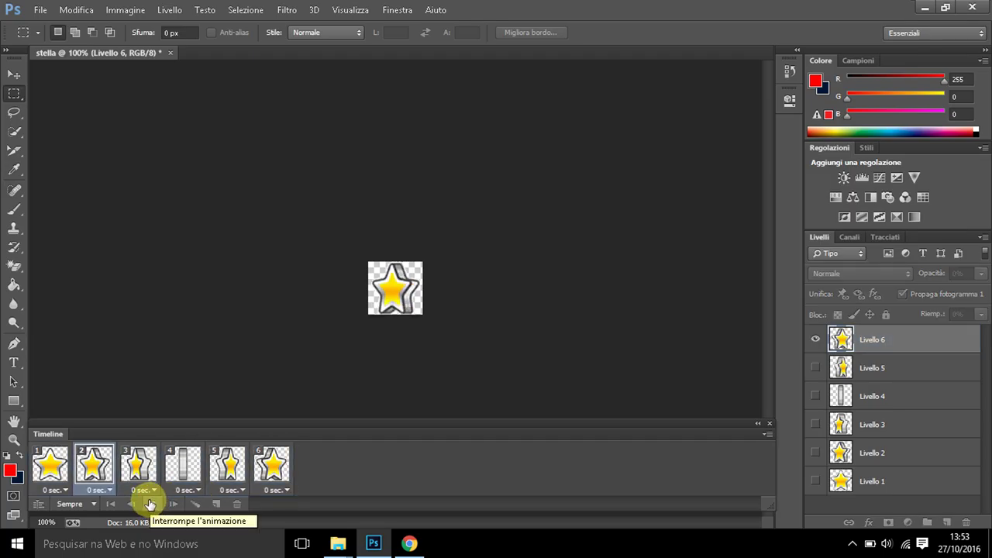
left_click(150, 505)
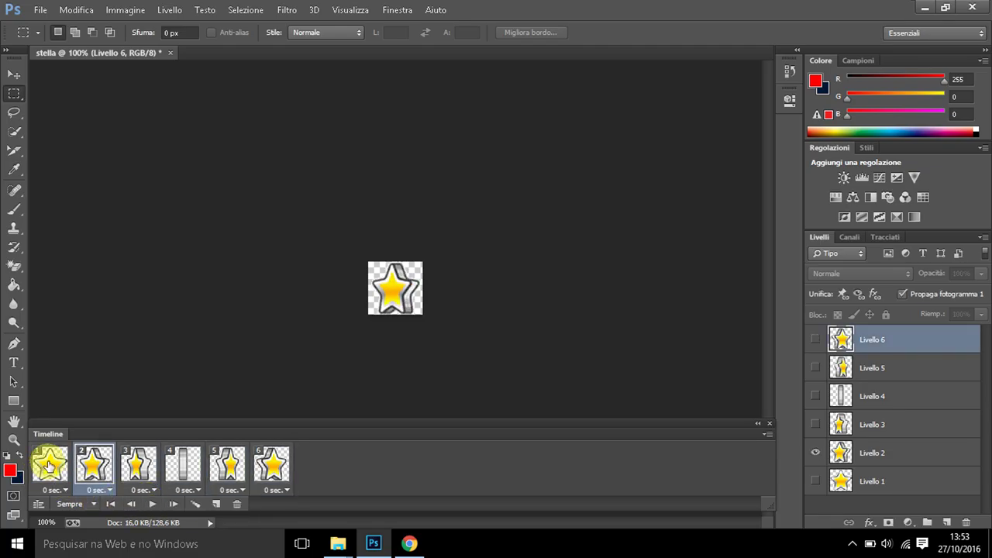
left_click(271, 464)
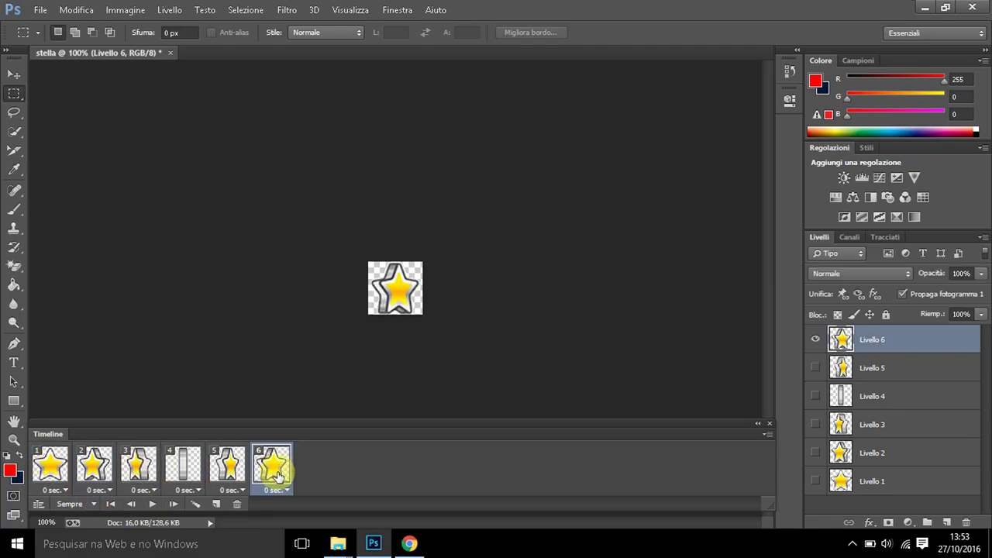
left_click(217, 505)
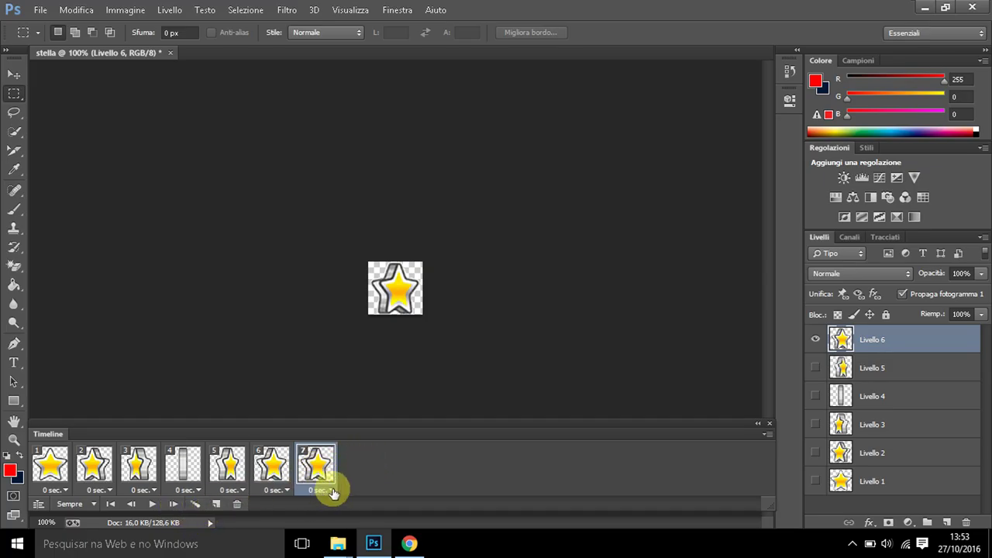
left_click(815, 339)
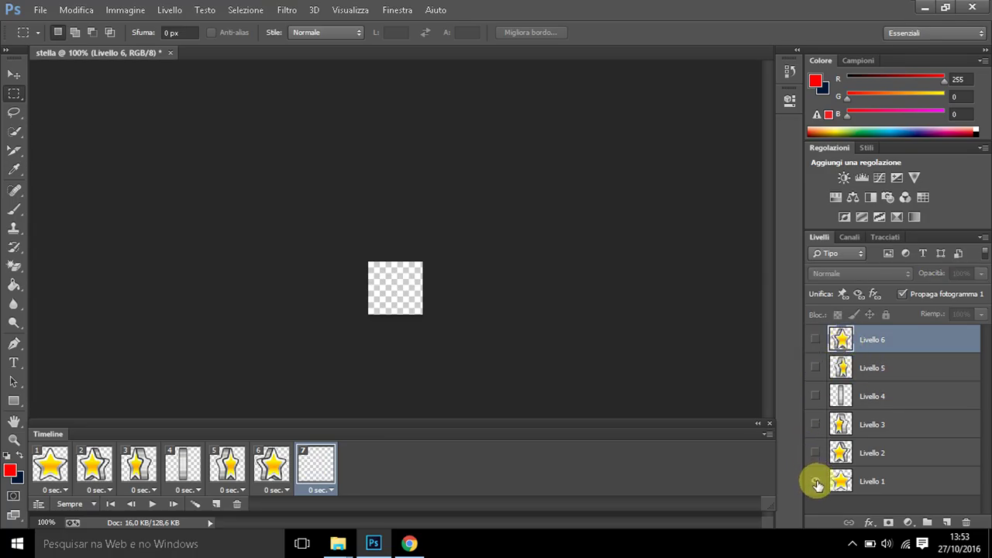
left_click(816, 482)
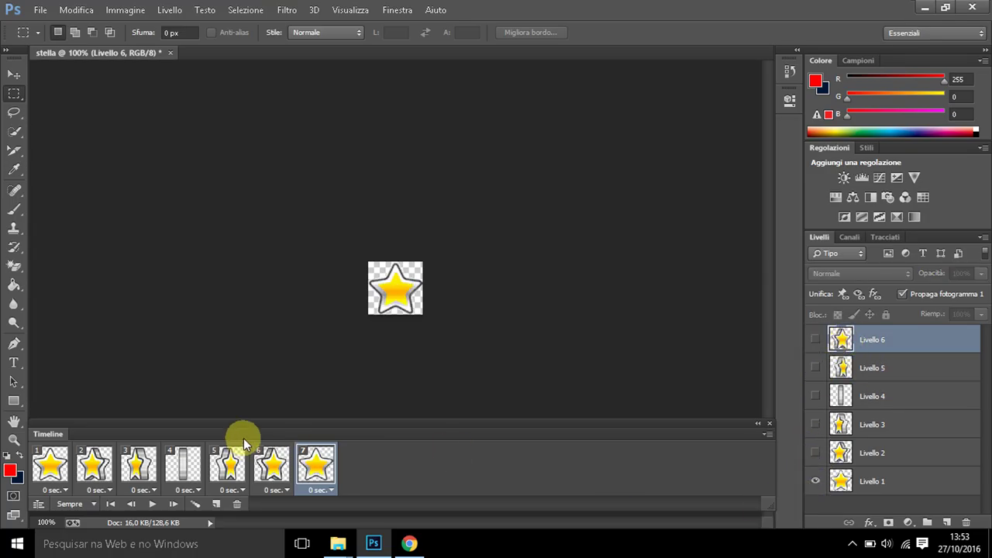
left_click(151, 505)
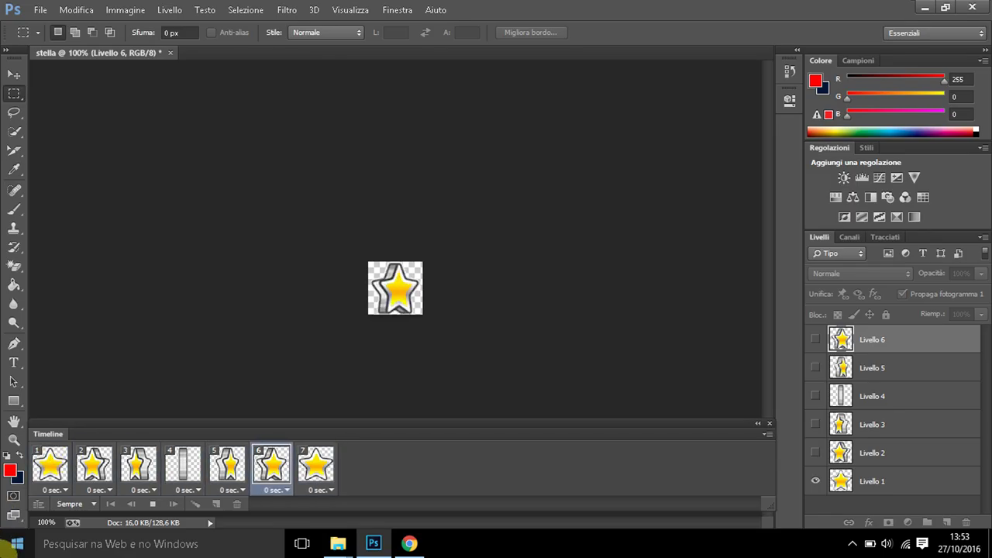
left_click(154, 504)
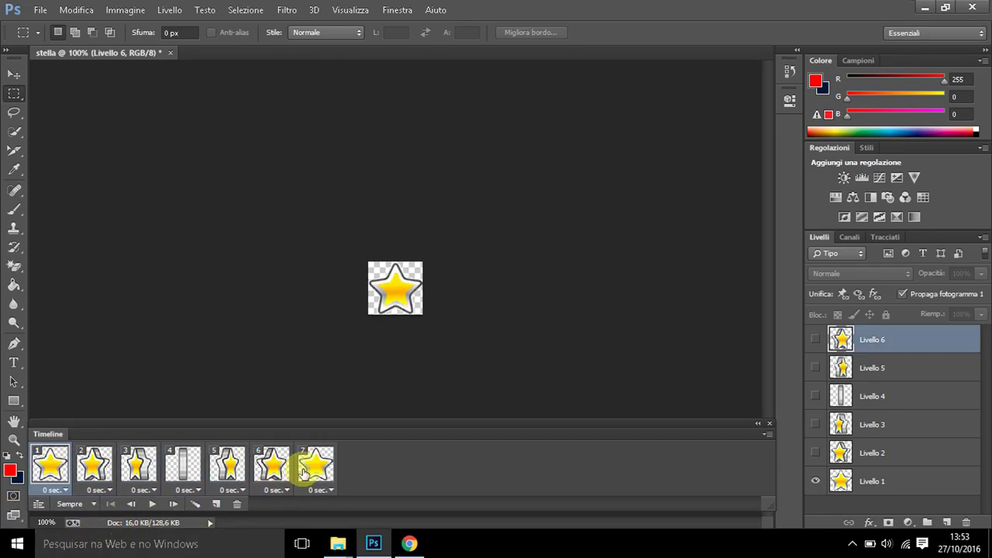
left_click(305, 473)
left_click(237, 503)
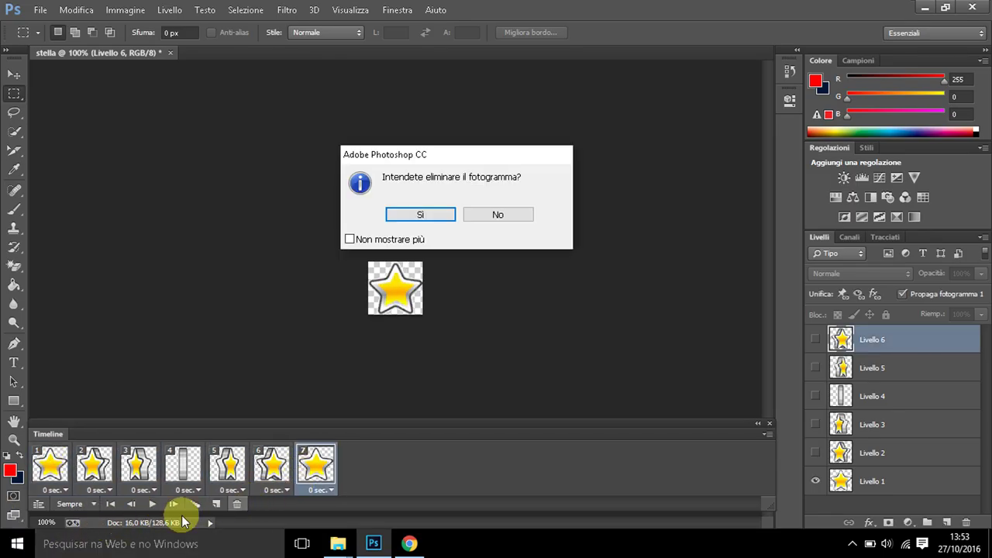
left_click(413, 215)
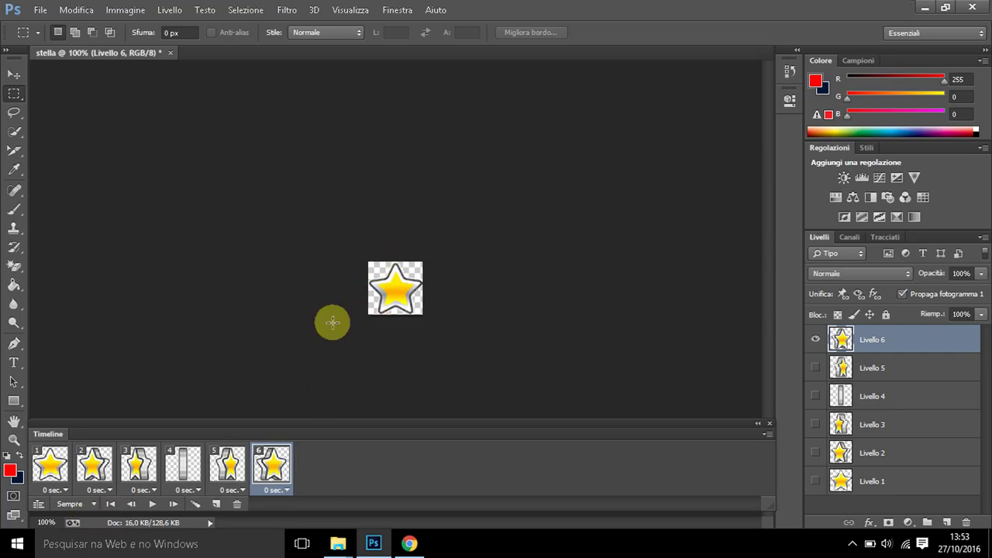
left_click(153, 505)
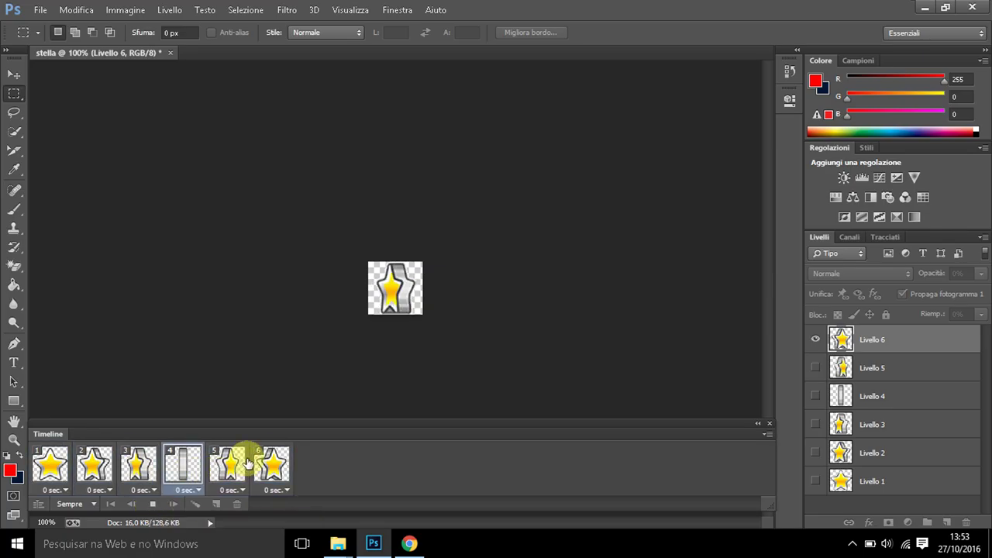
- Set frame 3's delay to 1,0 second and play the animation preview
left_click(151, 504)
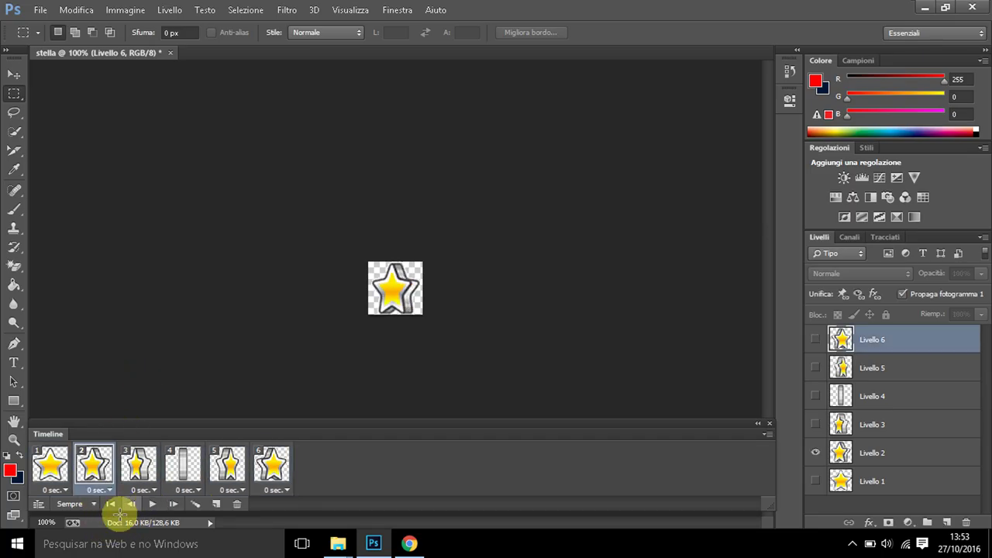
left_click(44, 491)
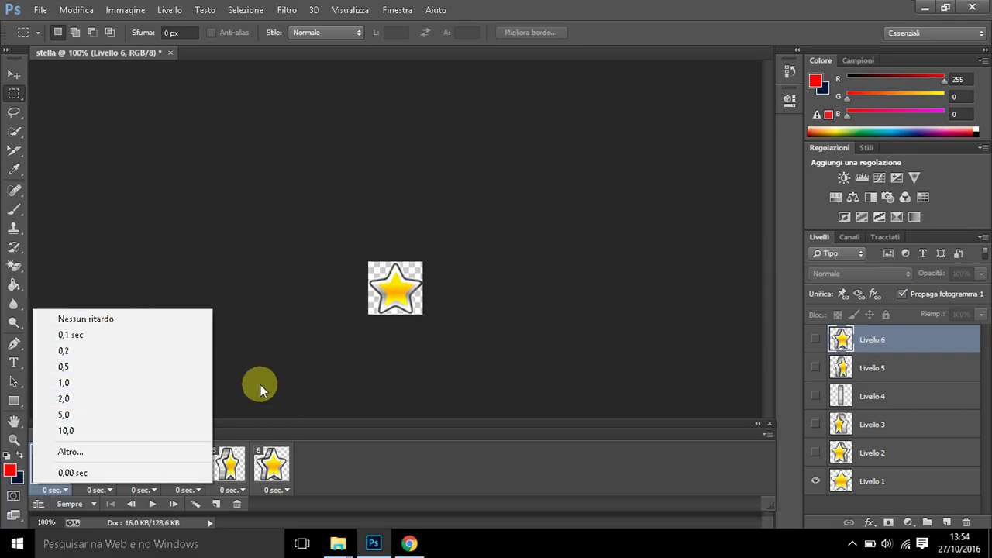
left_click(240, 365)
left_click(136, 461)
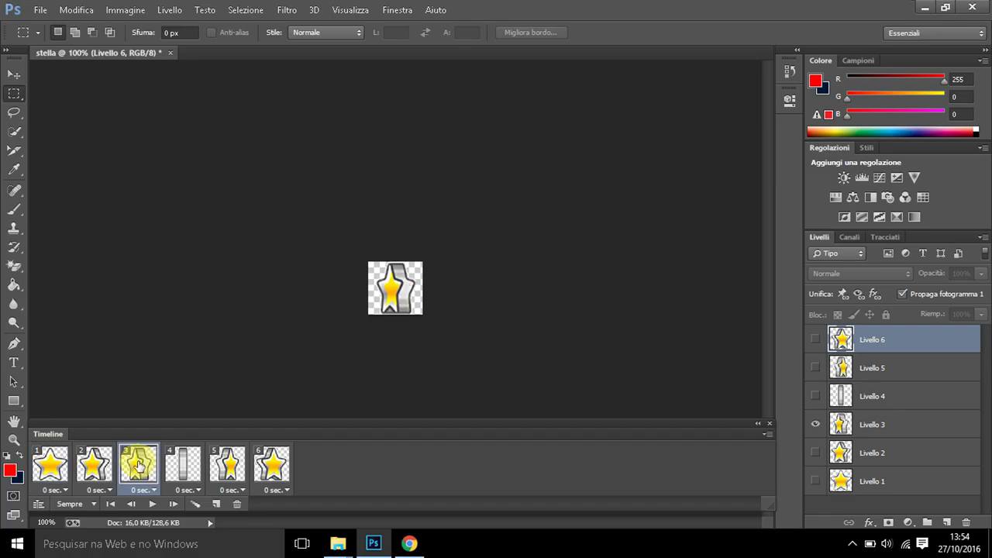
left_click(144, 490)
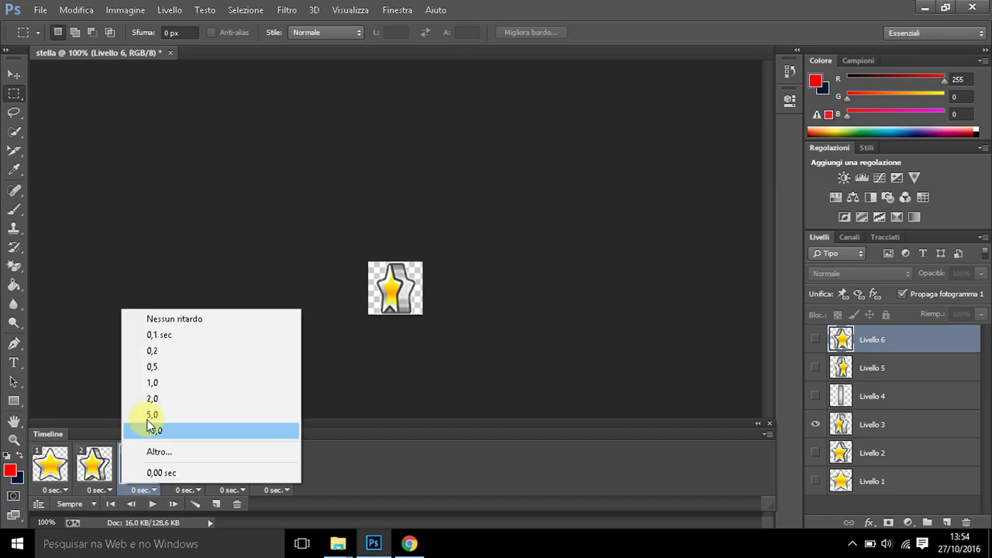
left_click(152, 382)
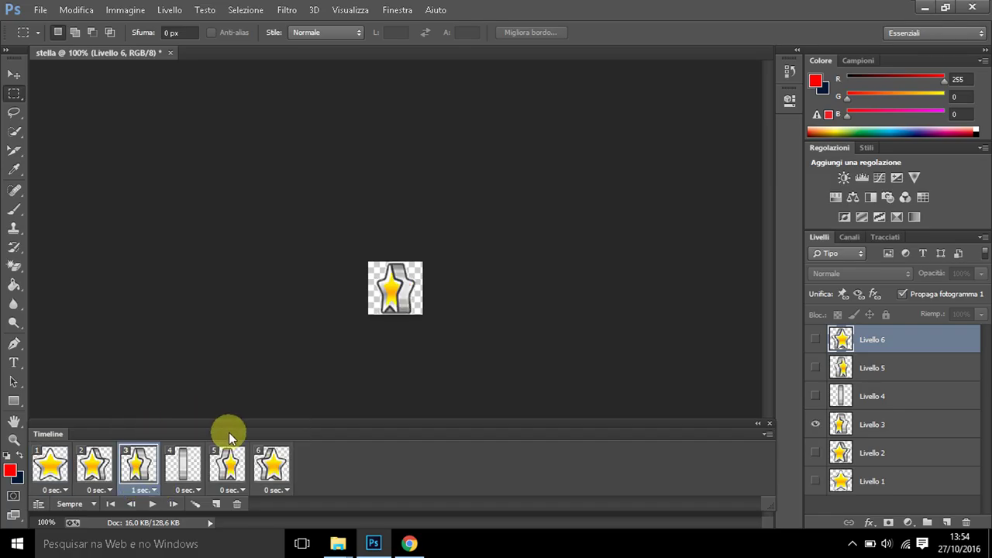
left_click(149, 505)
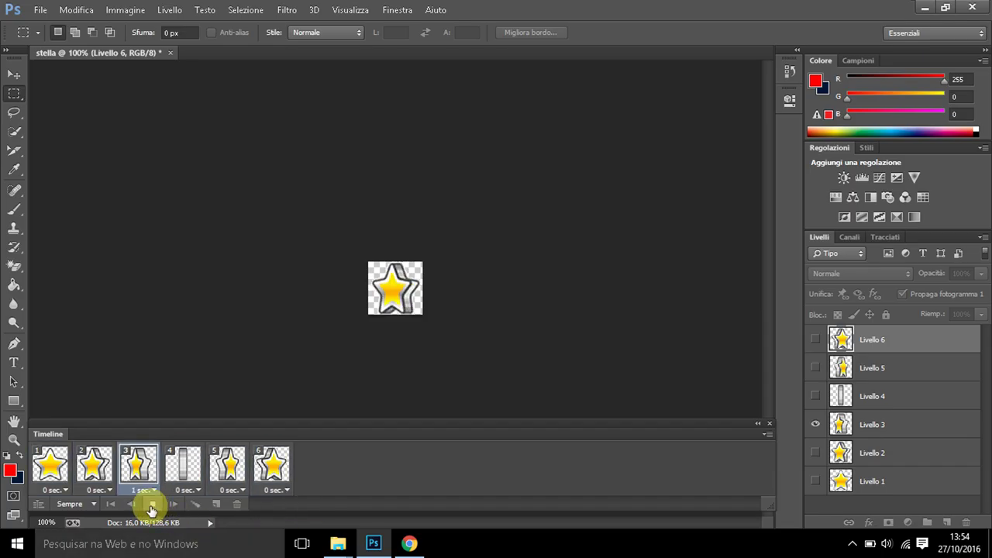
left_click(152, 504)
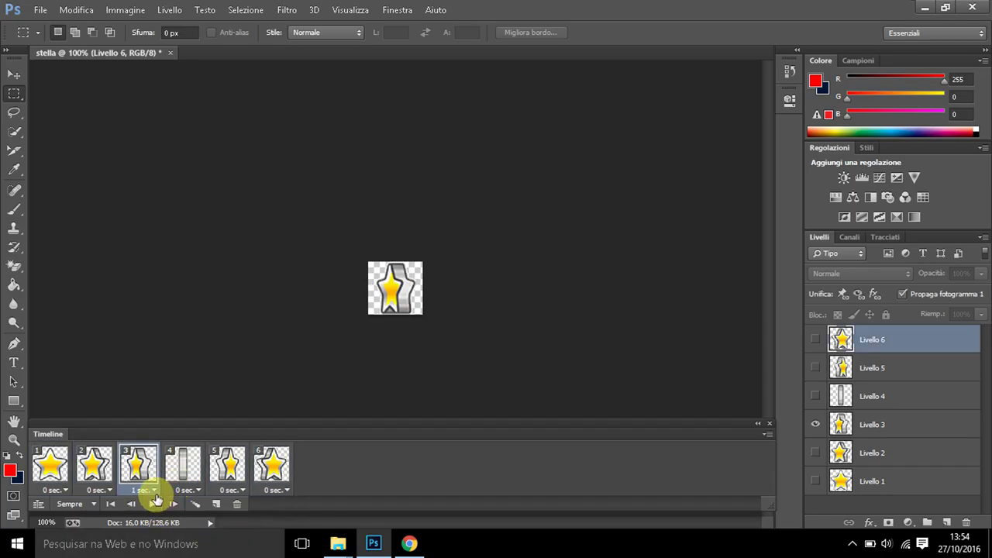
left_click(48, 490)
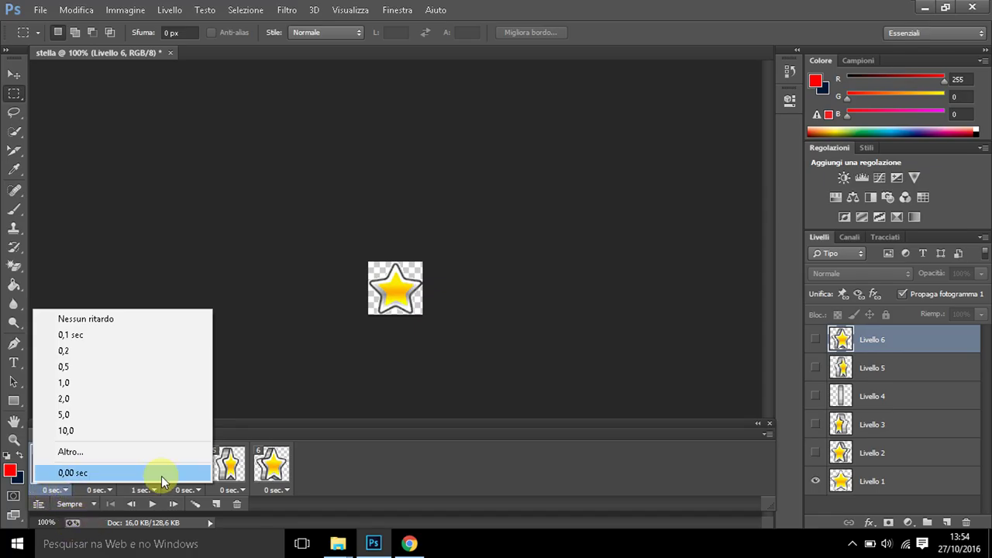
- Set all six frames' delay to 0,5 seconds, then play and stop the preview
left_click(285, 495)
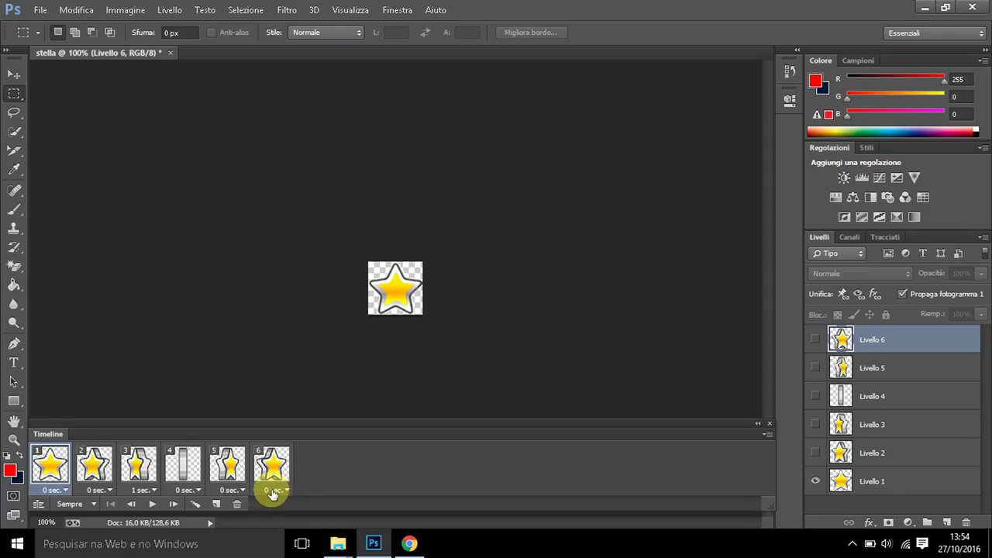
left_click(273, 491, "shift")
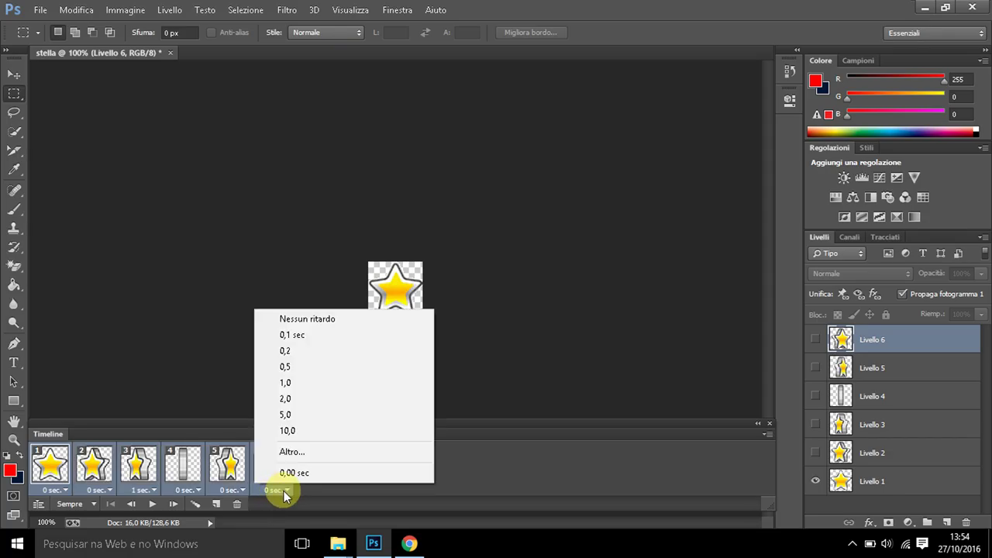
left_click(287, 366)
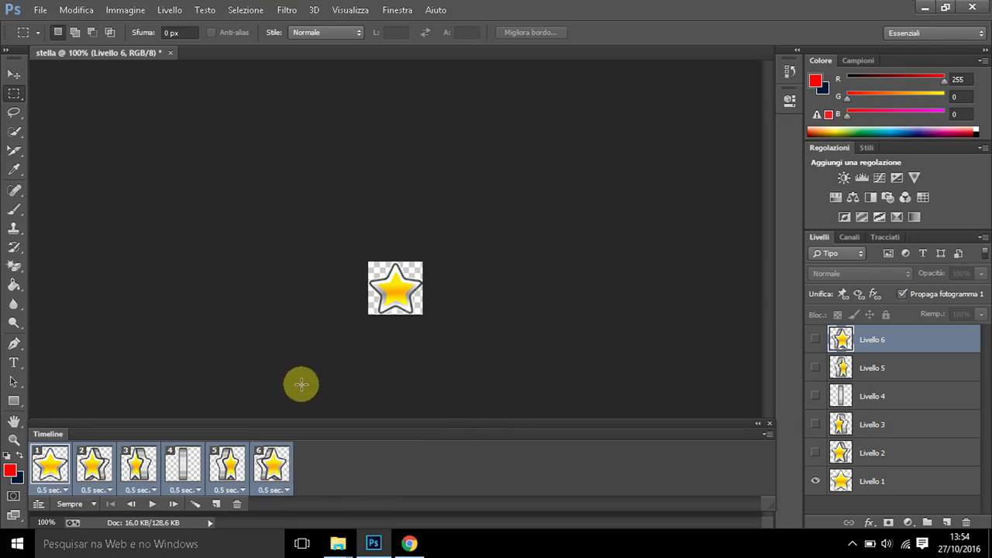
left_click(154, 505)
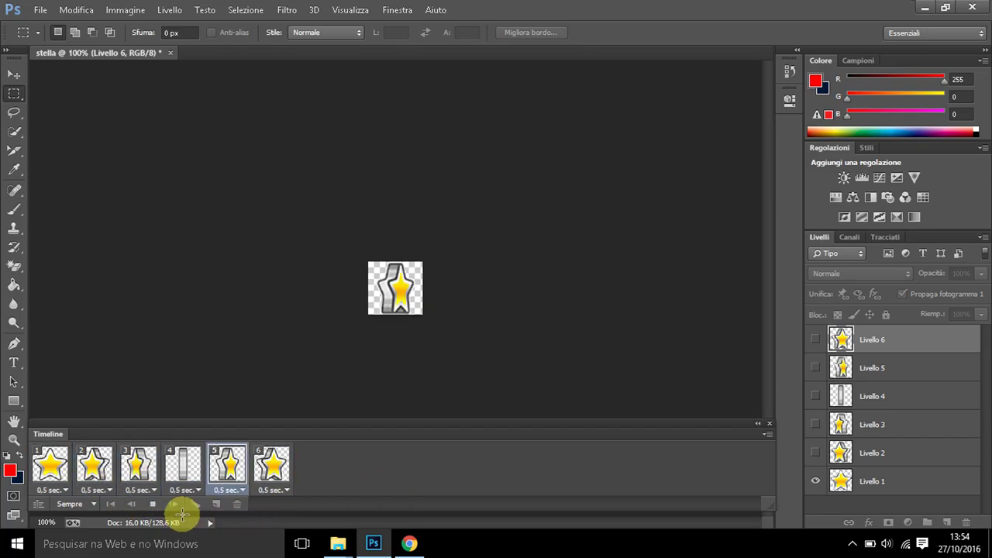
left_click(153, 504)
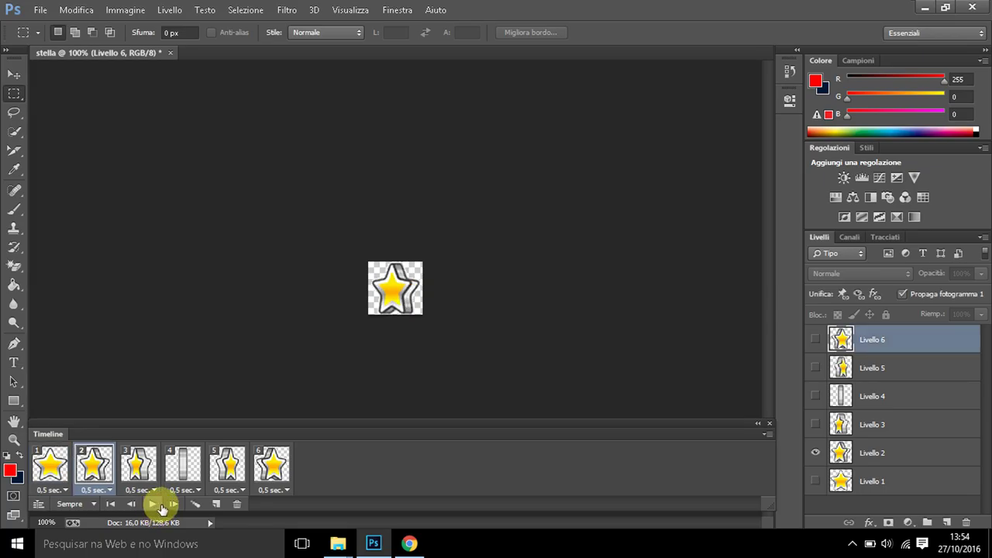
- Set all six frames to a custom 0,05-second delay, then play and stop the preview
left_click(283, 491)
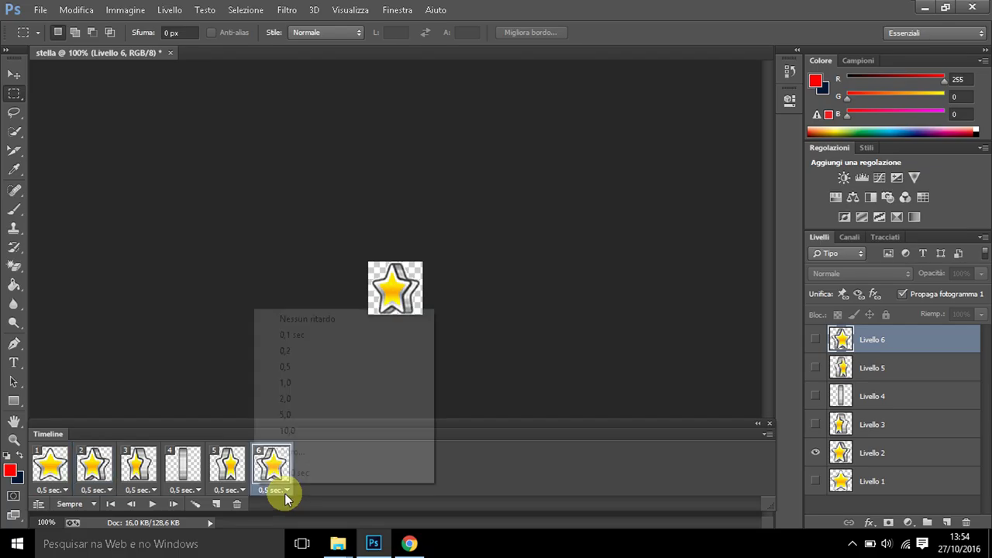
left_click(51, 490)
left_click(52, 489, "shift")
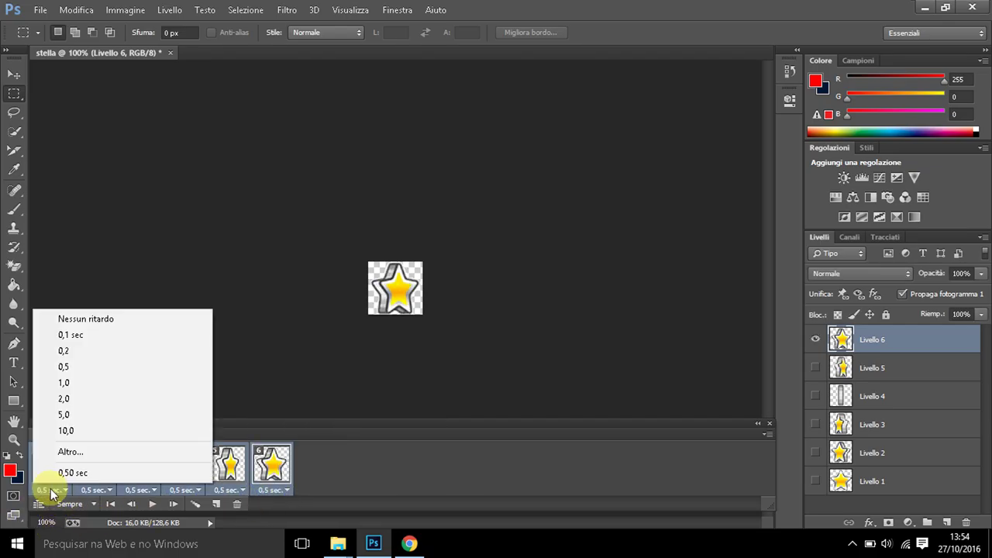
left_click(99, 454)
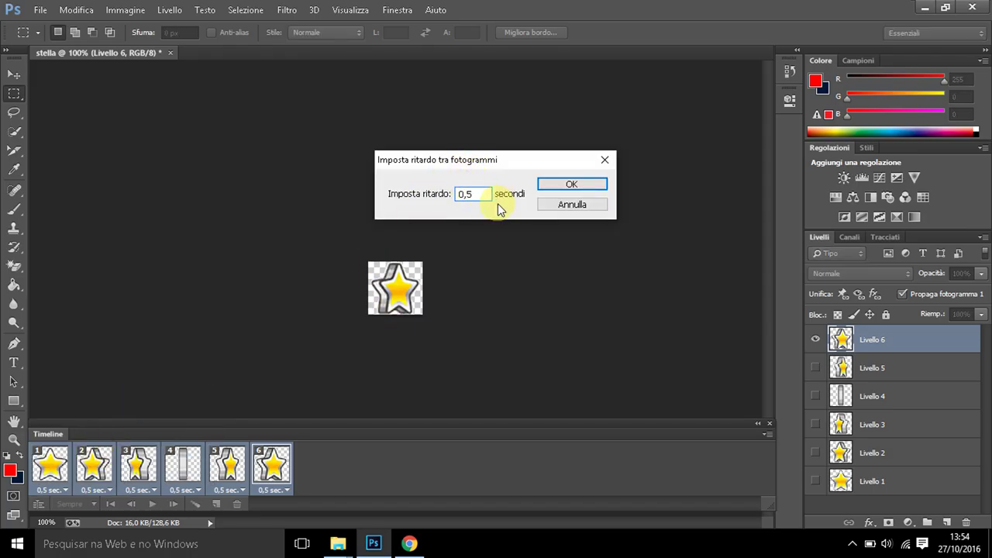
type("0")
left_click(571, 186)
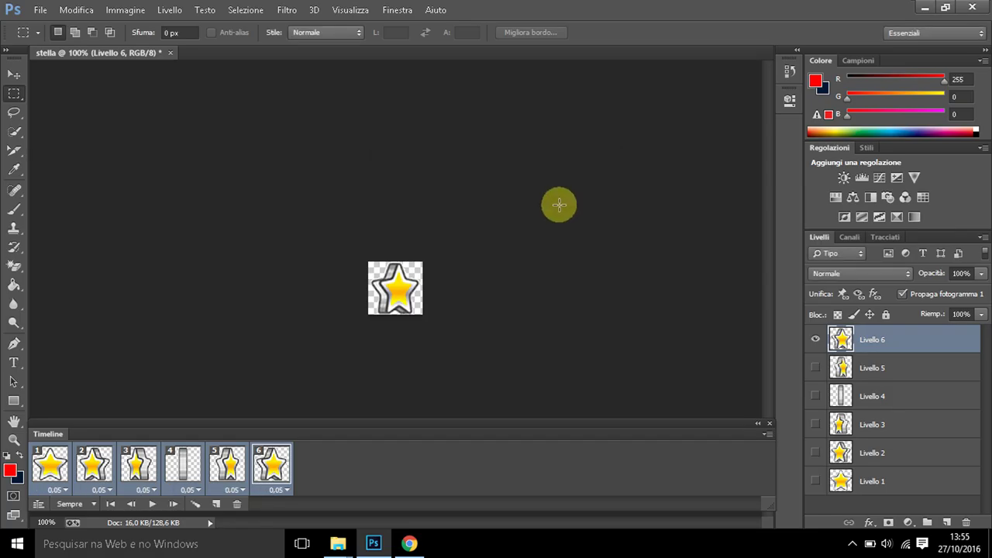
left_click(153, 505)
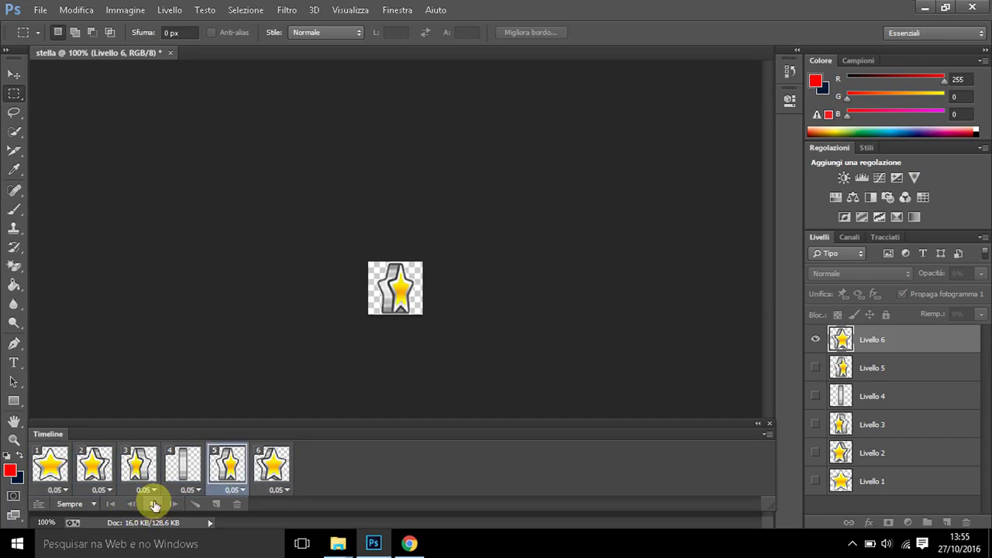
left_click(152, 504)
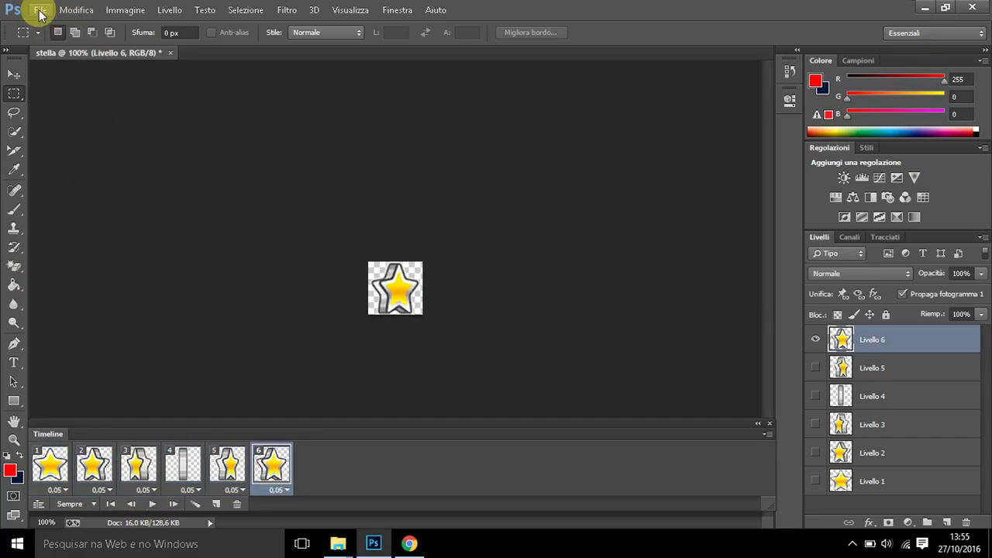
- Save for Web with Bilineare quality as the GIF 'minha imagem' on the desktop
left_click(40, 13)
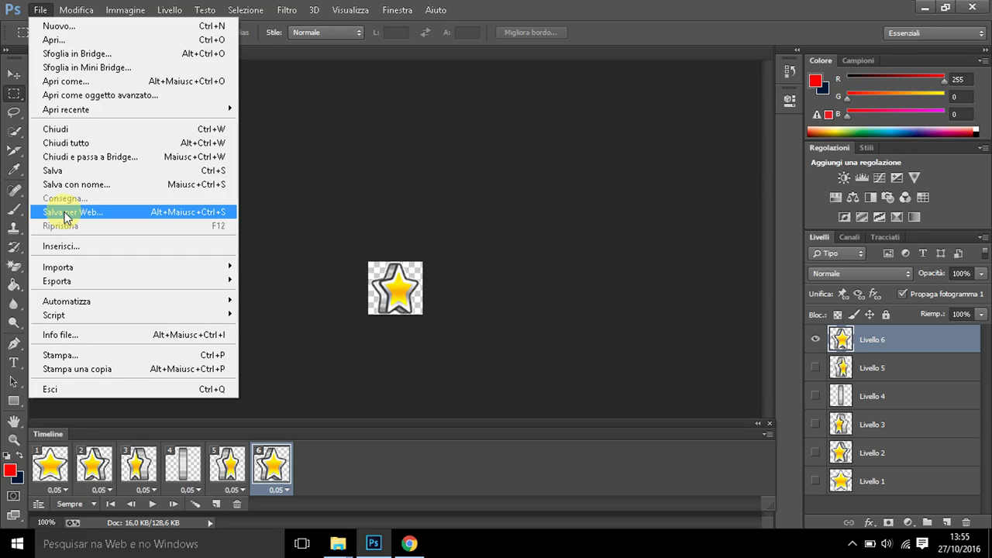
left_click(66, 215)
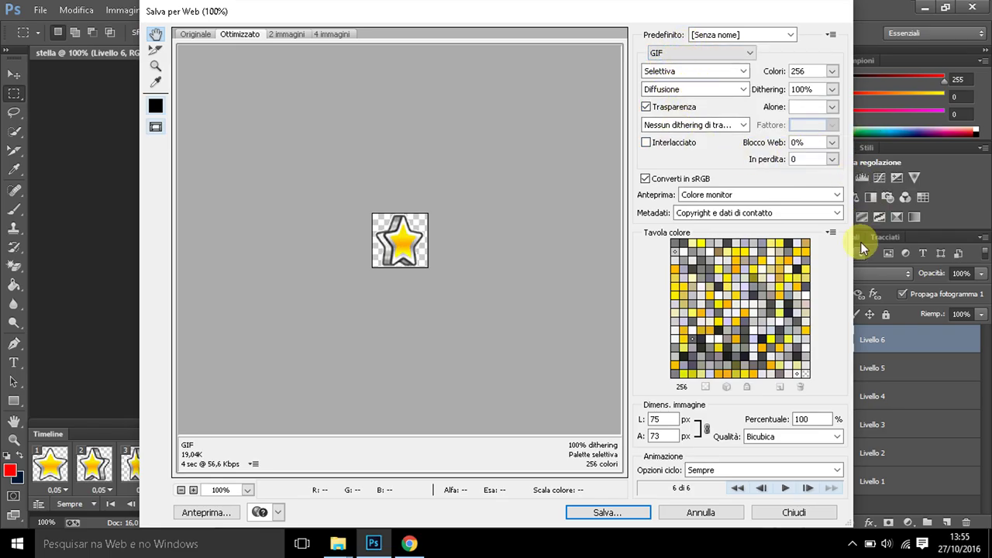
left_click(781, 440)
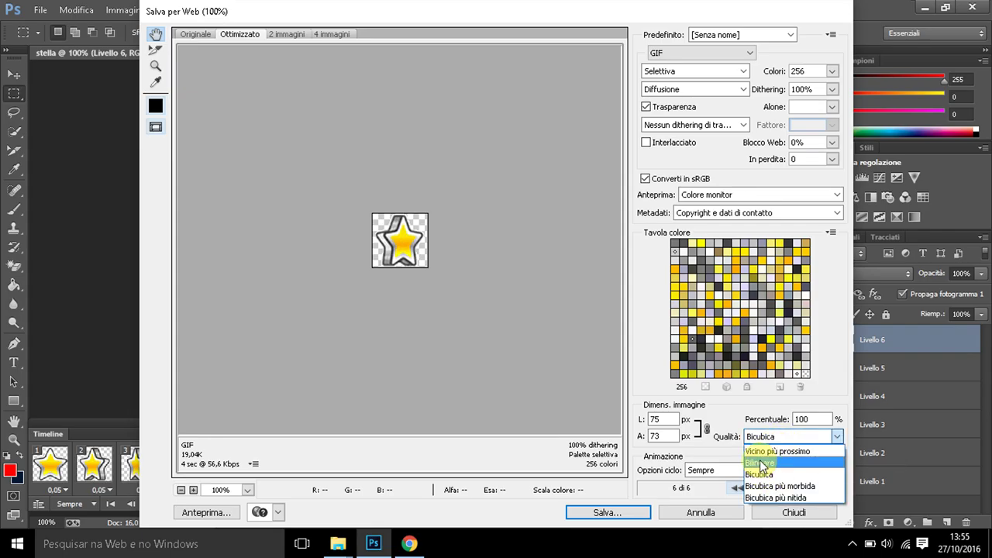
left_click(761, 463)
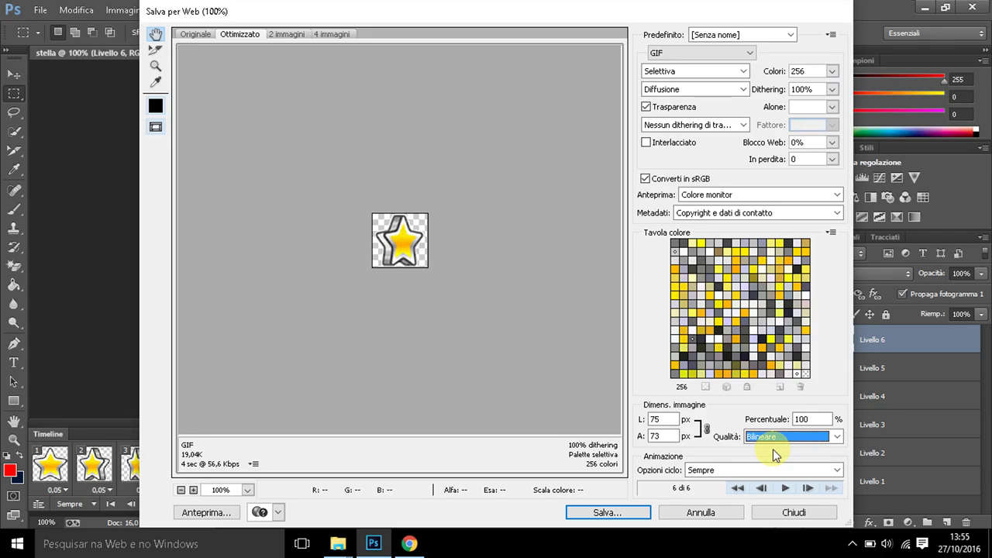
left_click(604, 513)
type("m")
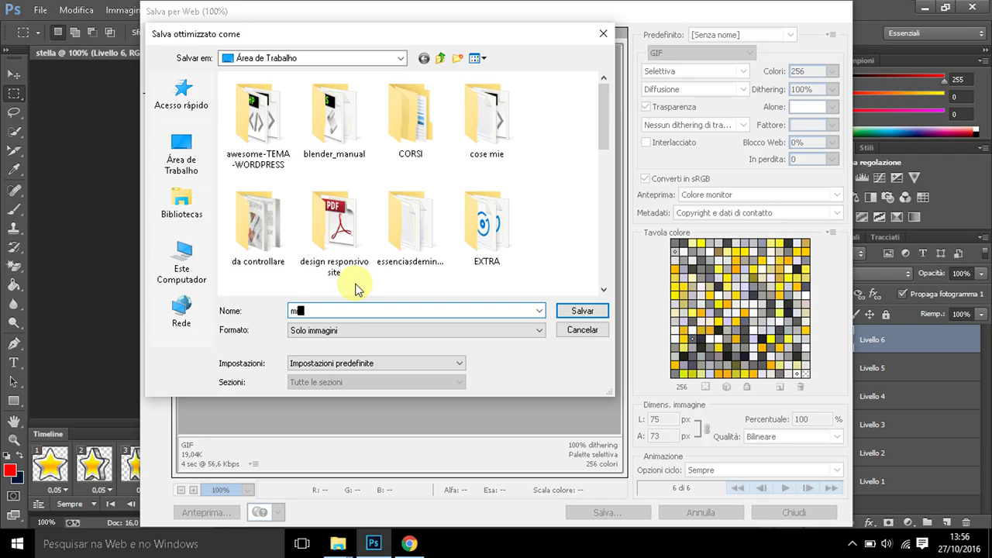
type("ir")
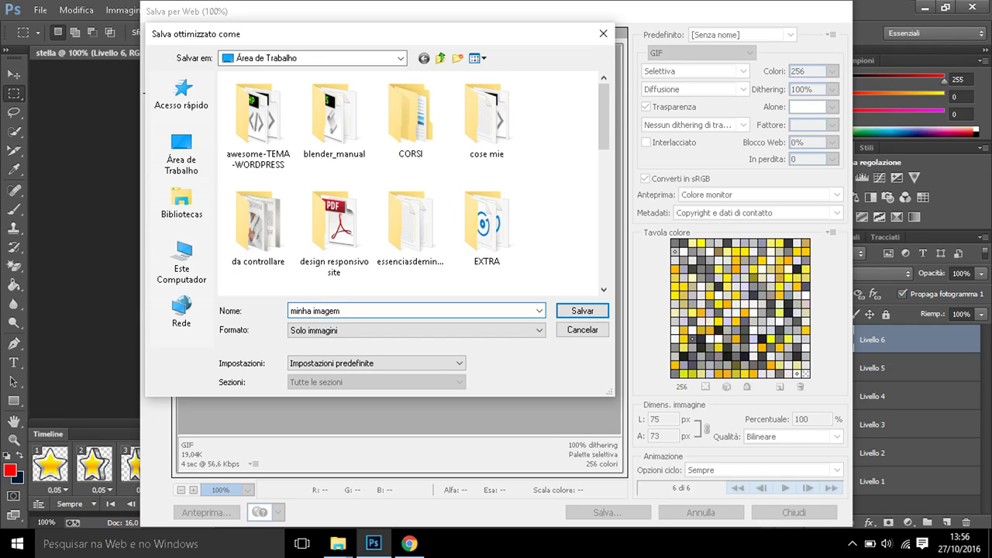
left_click(583, 311)
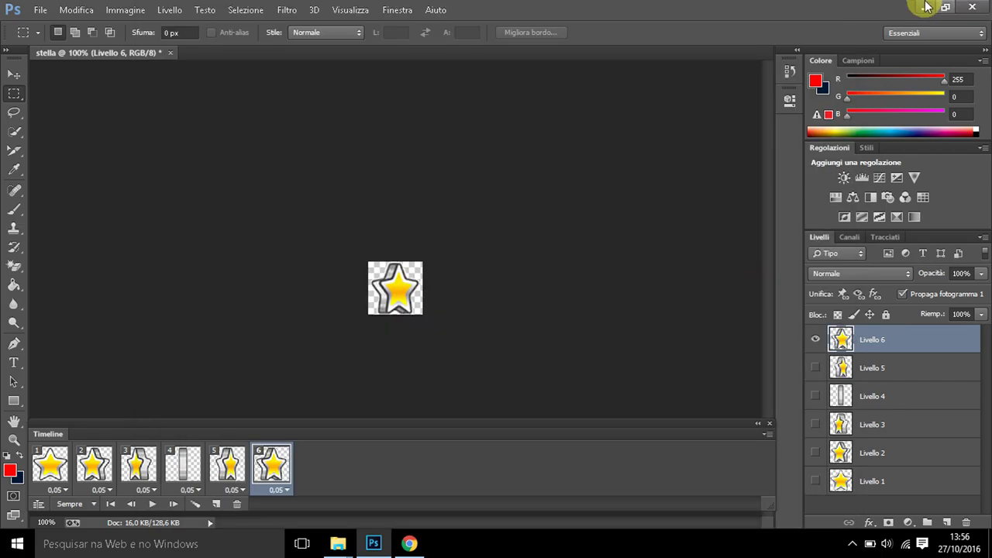
- Open the desktop's minha-imagem GIF with Google Chrome via Abrir com
left_click(924, 10)
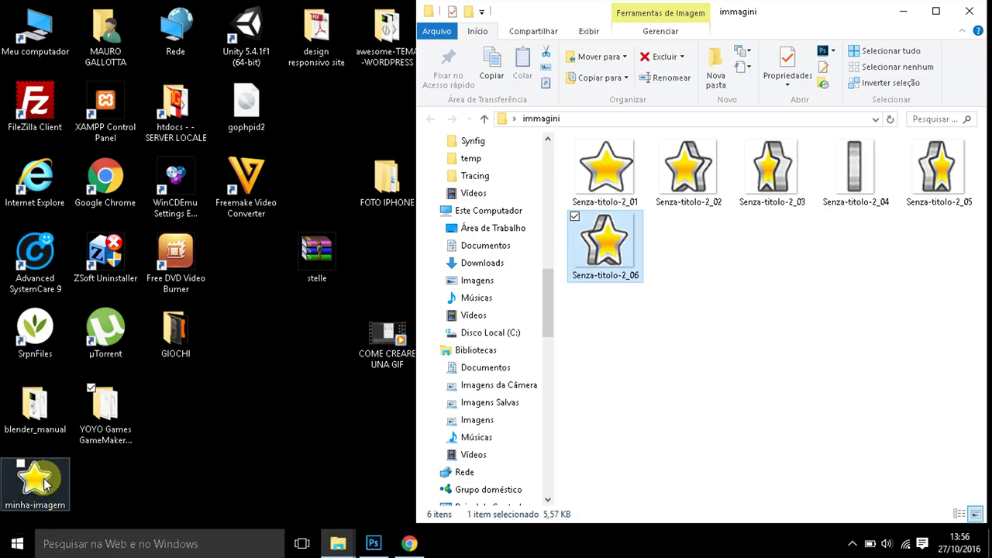
left_click(44, 482)
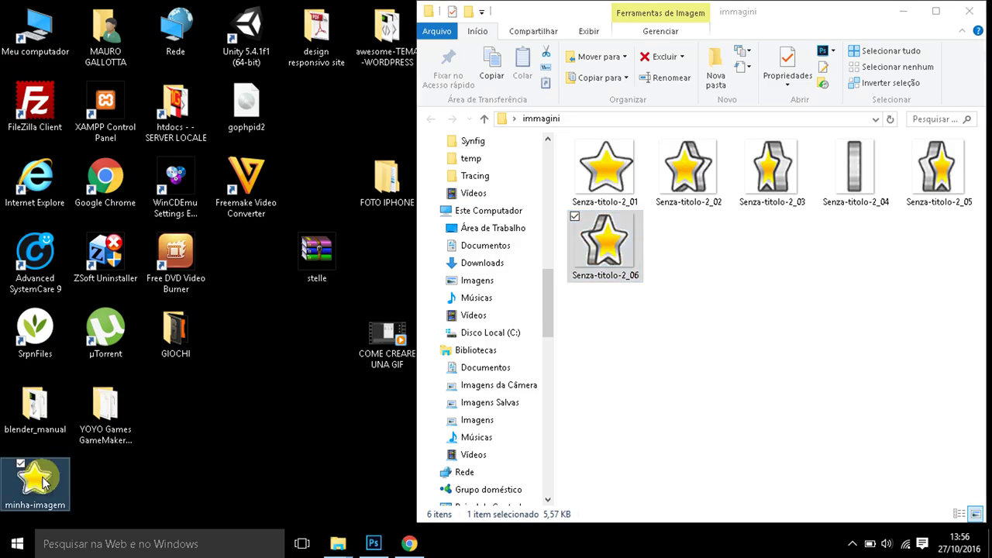
right_click(43, 482)
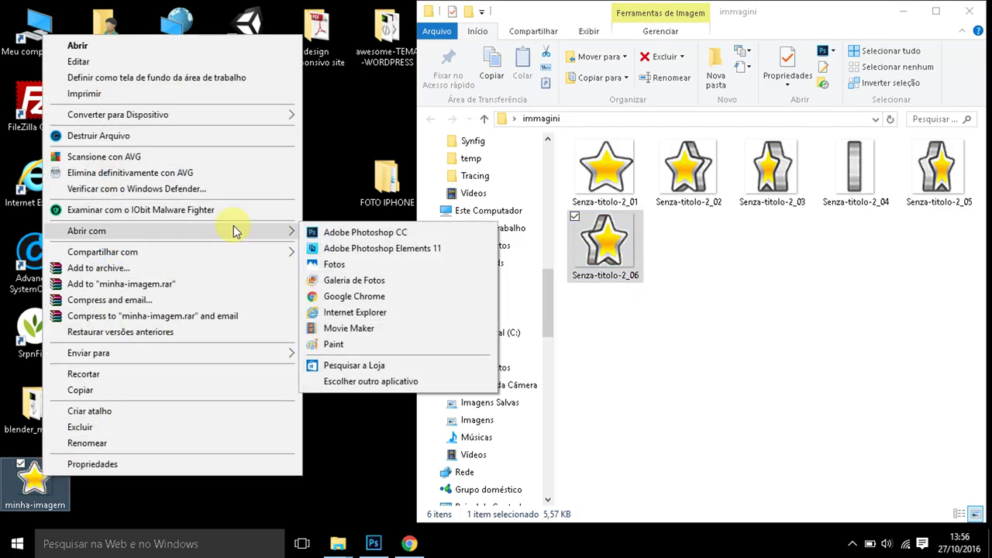
mouse_move(86, 231)
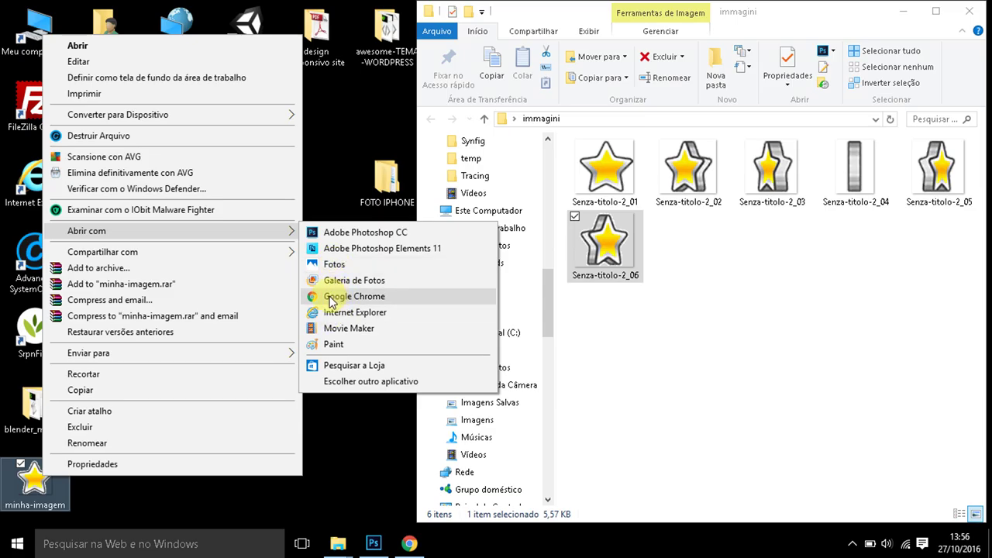
left_click(332, 299)
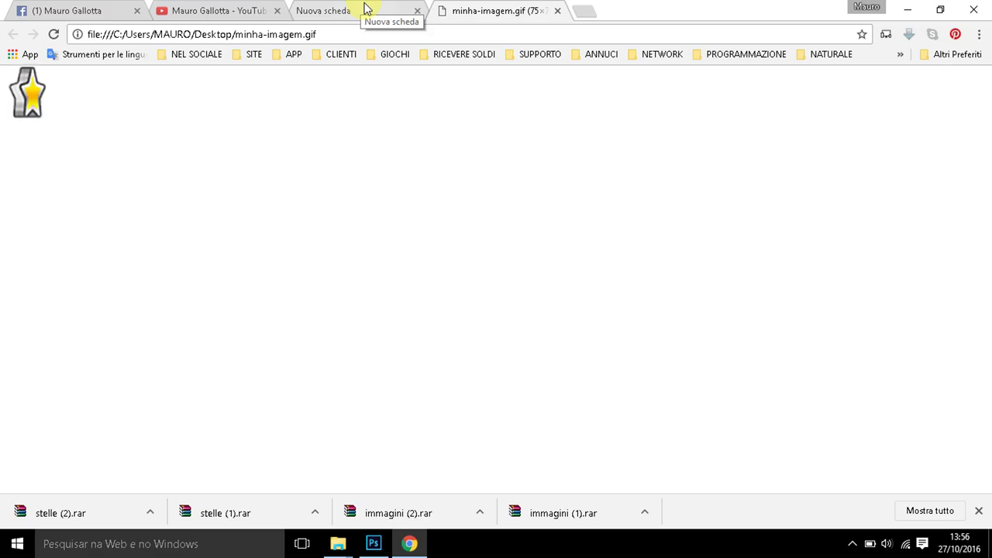
- Close the blank Nuova scheda tab and the minha-imagem.gif tab, then minimize Chrome
left_click(350, 10)
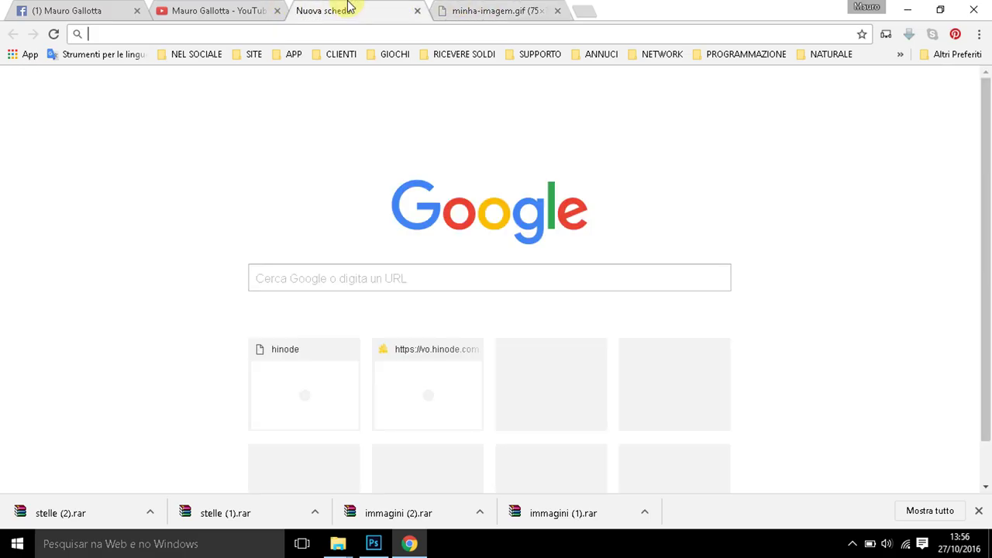
left_click(417, 10)
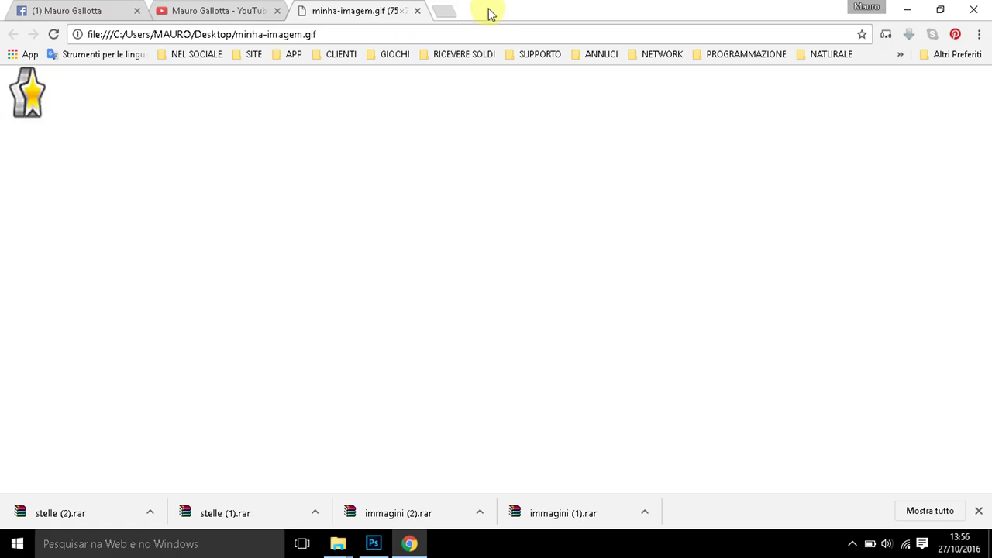
left_click(417, 11)
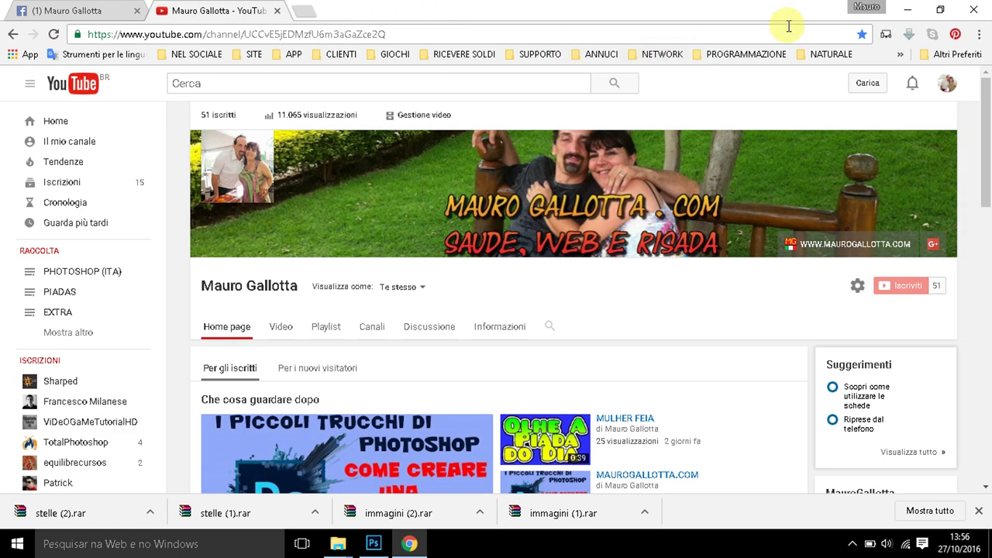
left_click(904, 7)
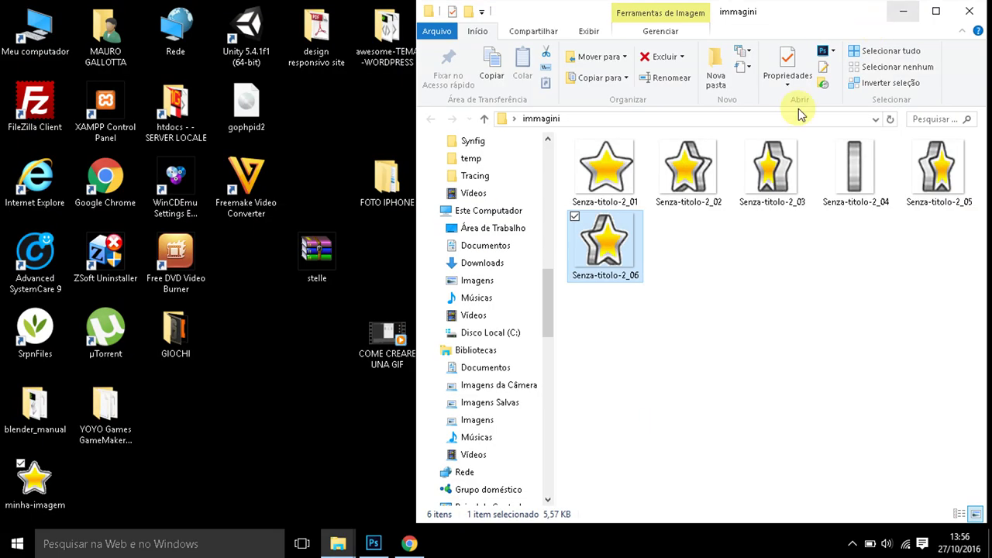
- Restore the Photoshop window showing the stella star animation from the taskbar
left_click(371, 547)
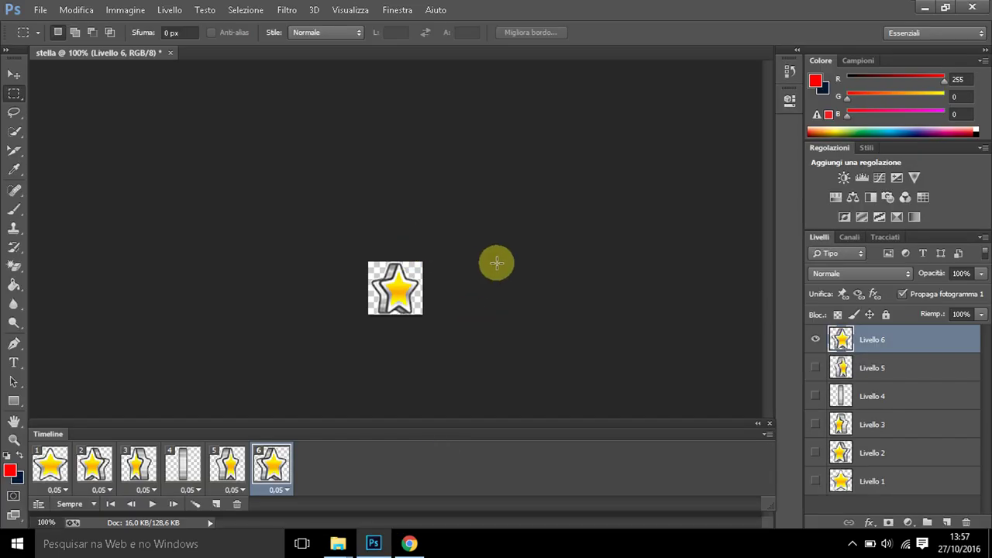